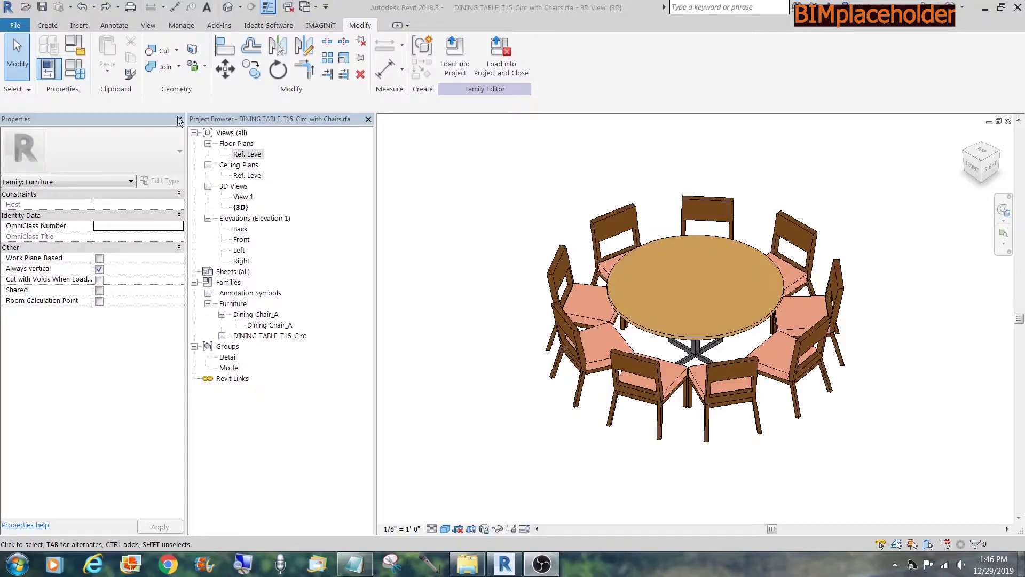
Open the Ref. Level floor plan and select the ring of nine arrayed chairs
left_click(247, 155)
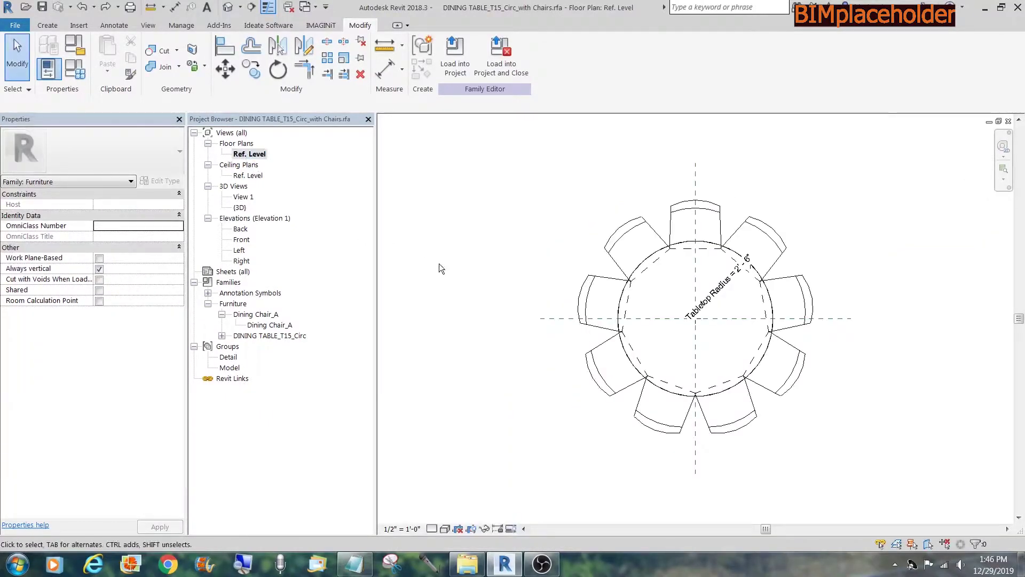
left_click(596, 283)
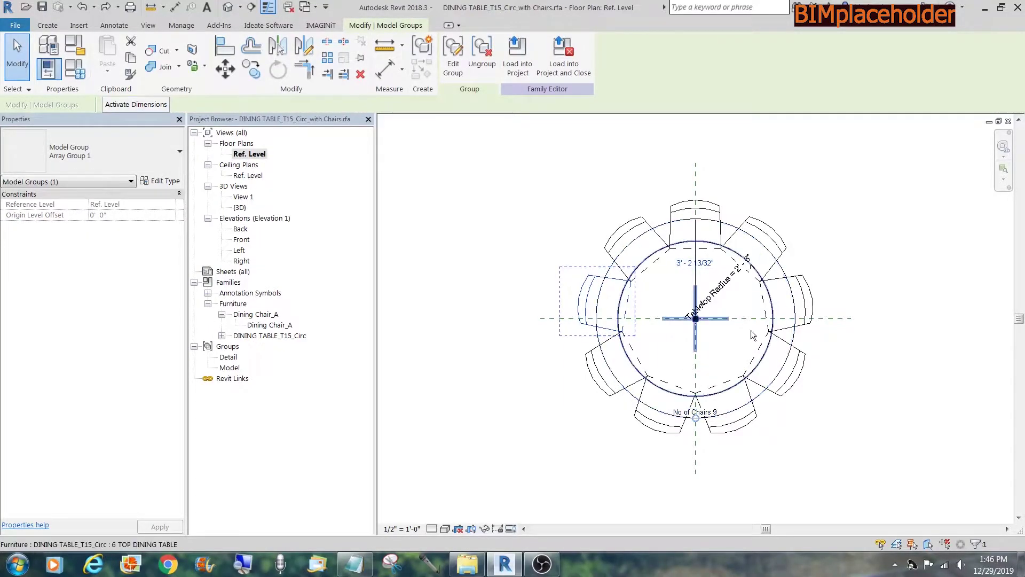
Set the No of Chairs parameter to 4 in Family Types
left_click(77, 69)
left_click(285, 286)
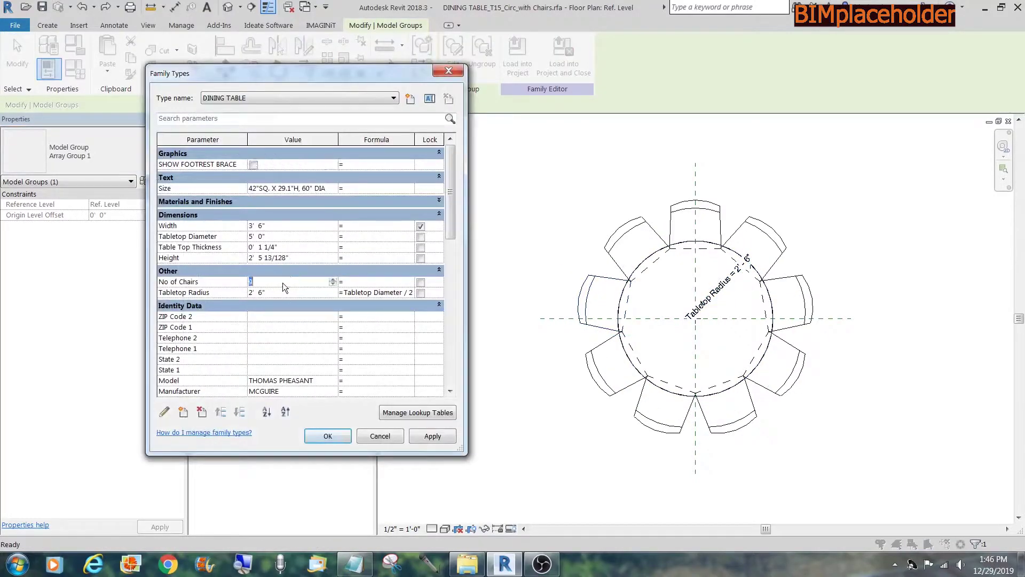
type("4")
left_click(323, 434)
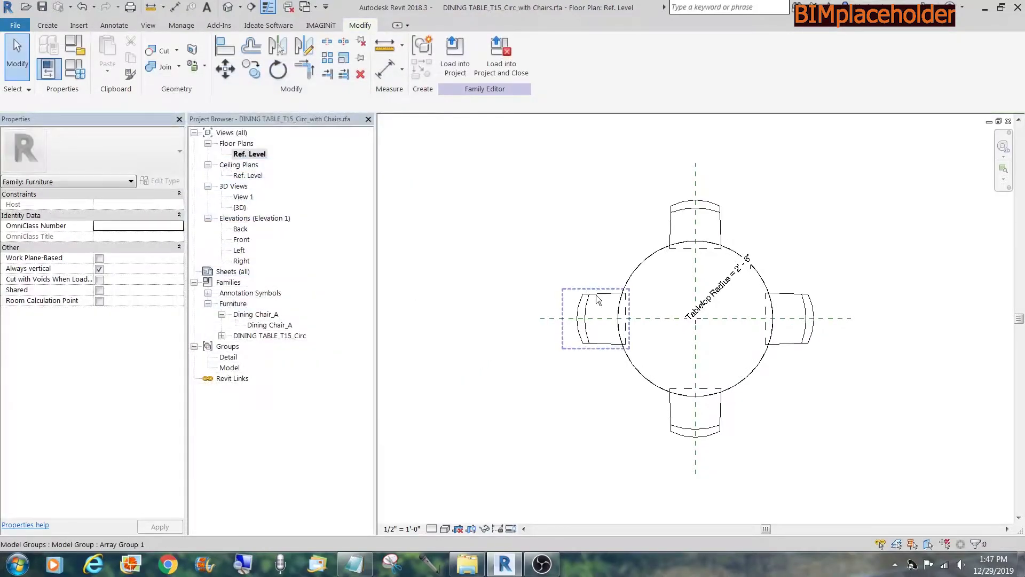
Set the Tabletop Diameter parameter to 2' 0" in Family Types
left_click(75, 73)
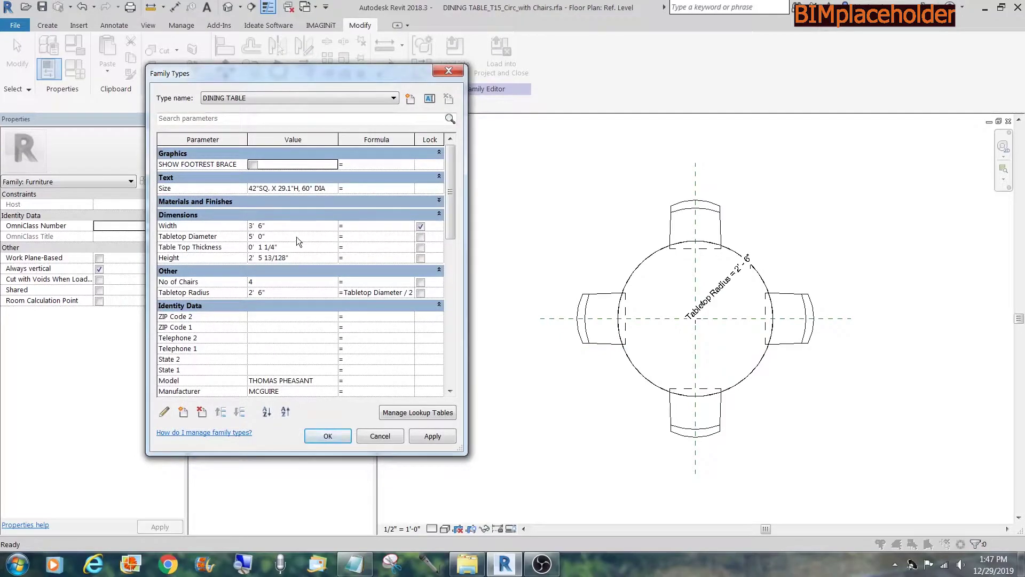
left_click(296, 236)
type("2")
left_click(424, 437)
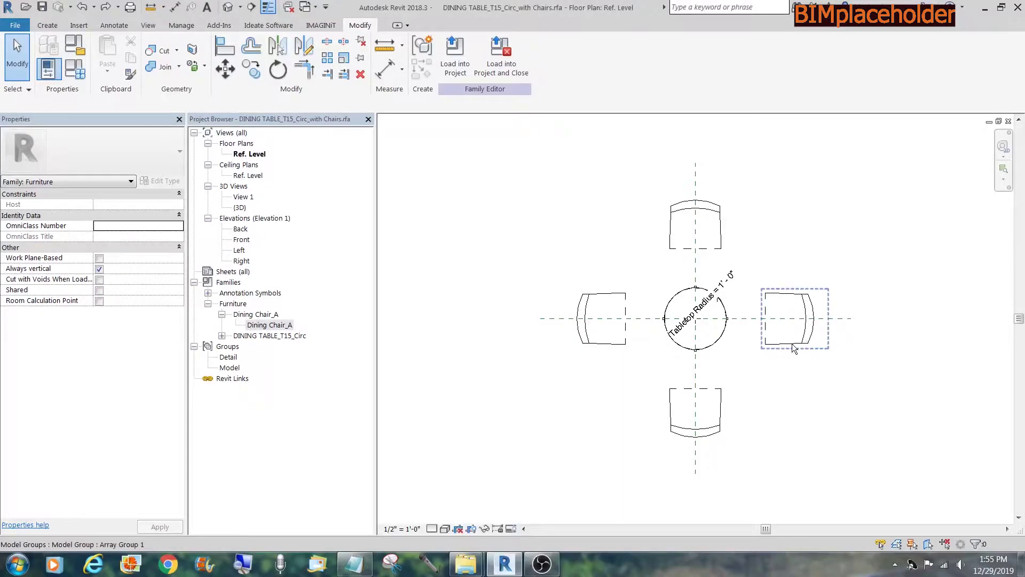
Select all chair array groups visible in the view and delete them
left_click(792, 344)
right_click(793, 345)
mouse_move(804, 209)
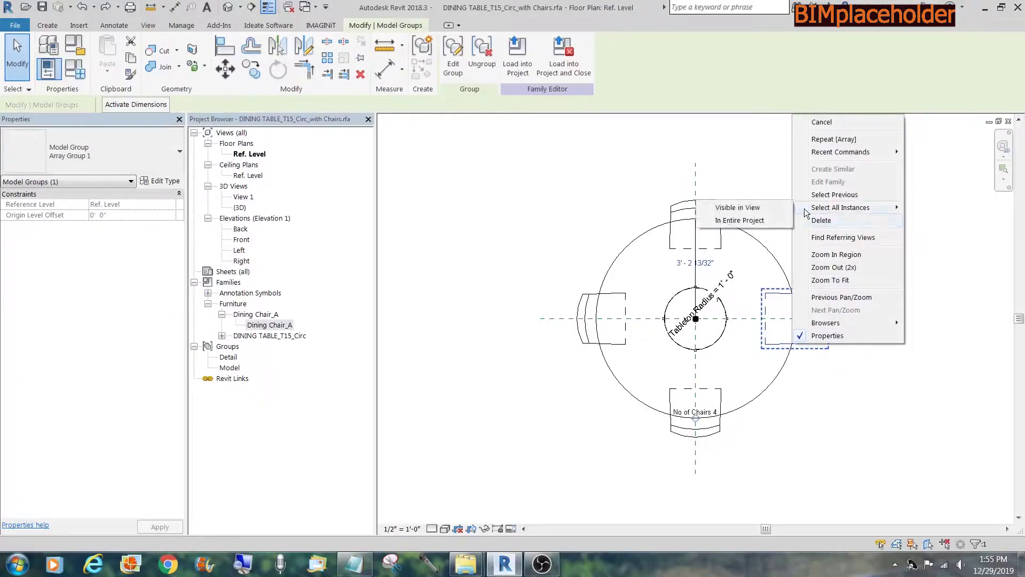
left_click(765, 207)
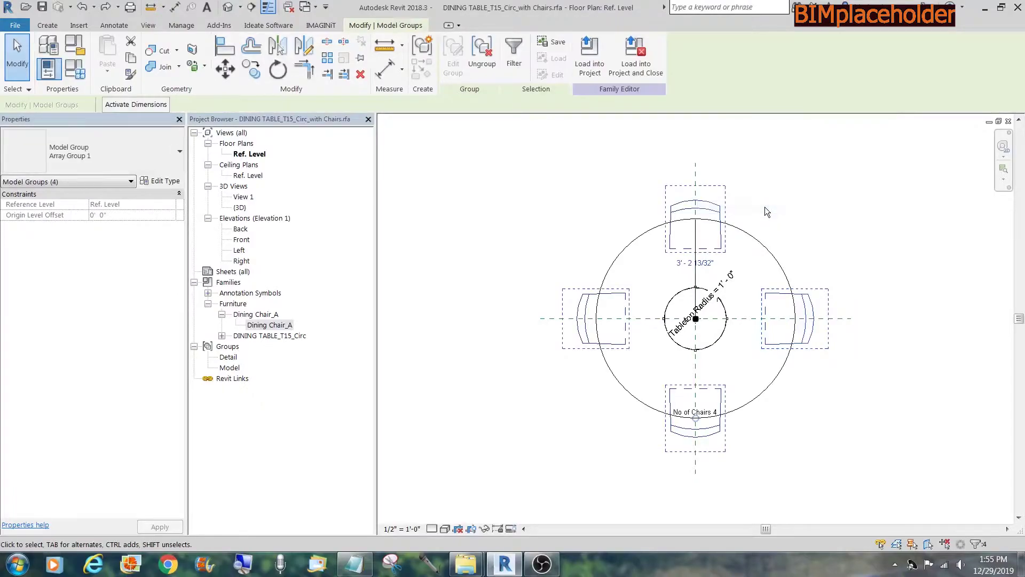
right_click(709, 184)
left_click(757, 290)
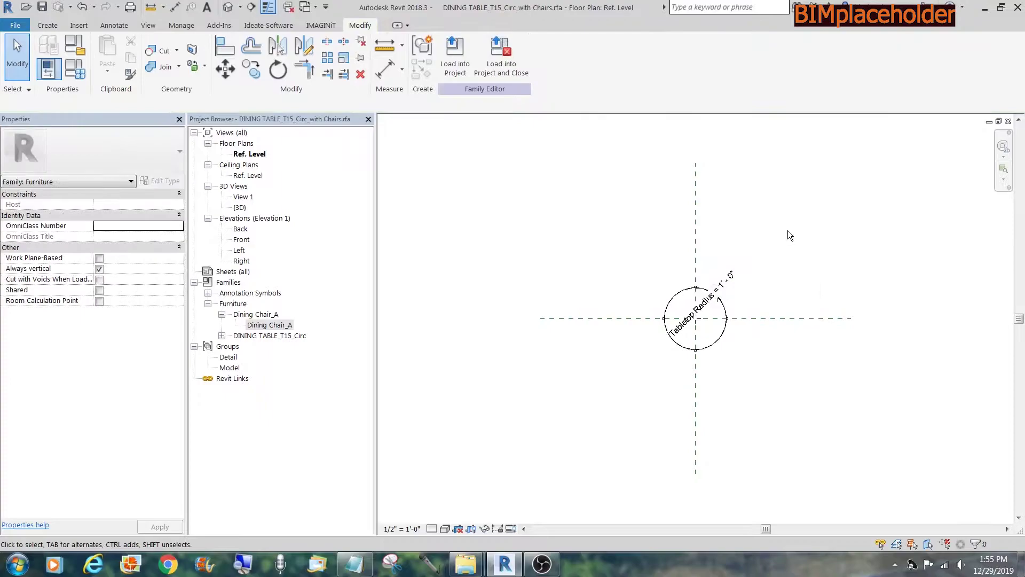
Place a Dining Chair_A above the table and align it to the vertical reference plane
left_click_drag(269, 325, 709, 274)
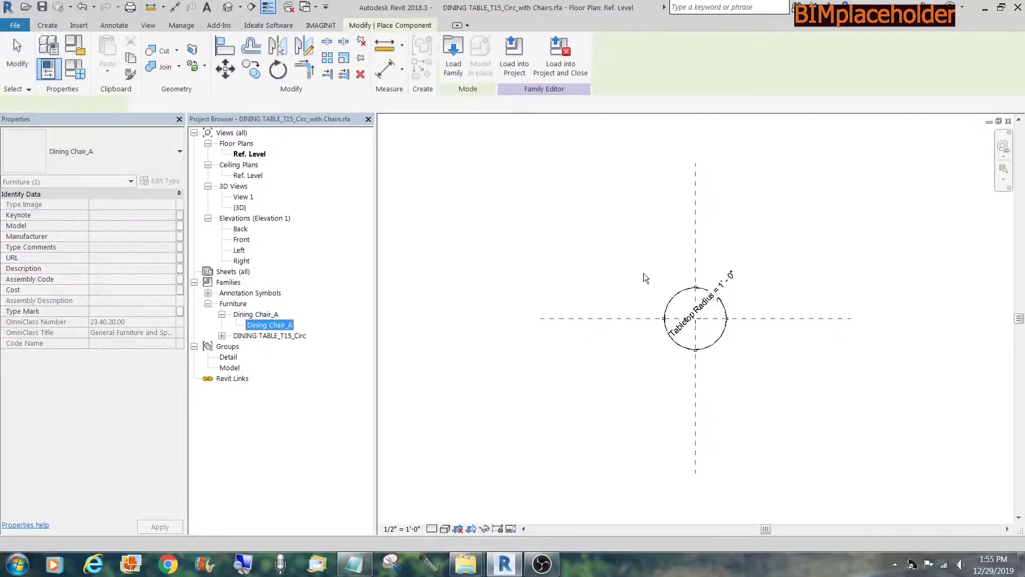
left_click(679, 265)
key("Escape")
key("Escape")
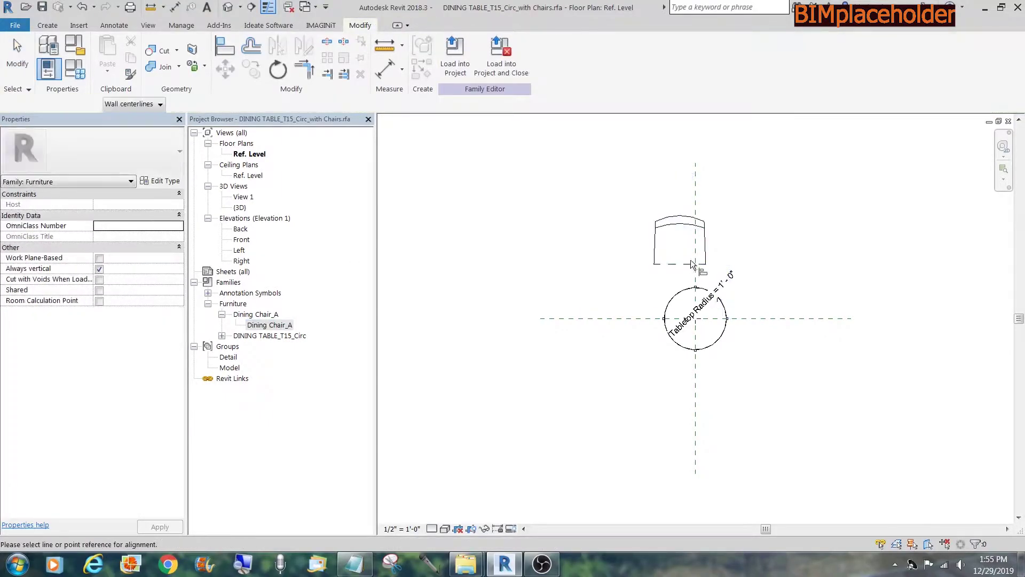
key("a")
key("l")
left_click(679, 261)
key("Escape")
key("Escape")
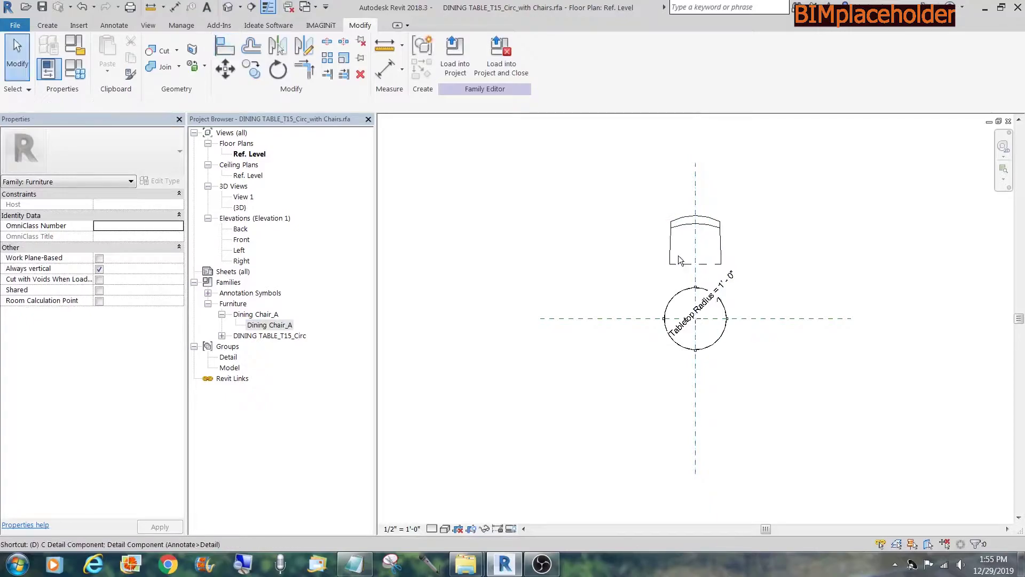
Dimension the chair's front edge from the horizontal reference plane and set it to 1' 0"
key("d")
key("i")
left_click(554, 318)
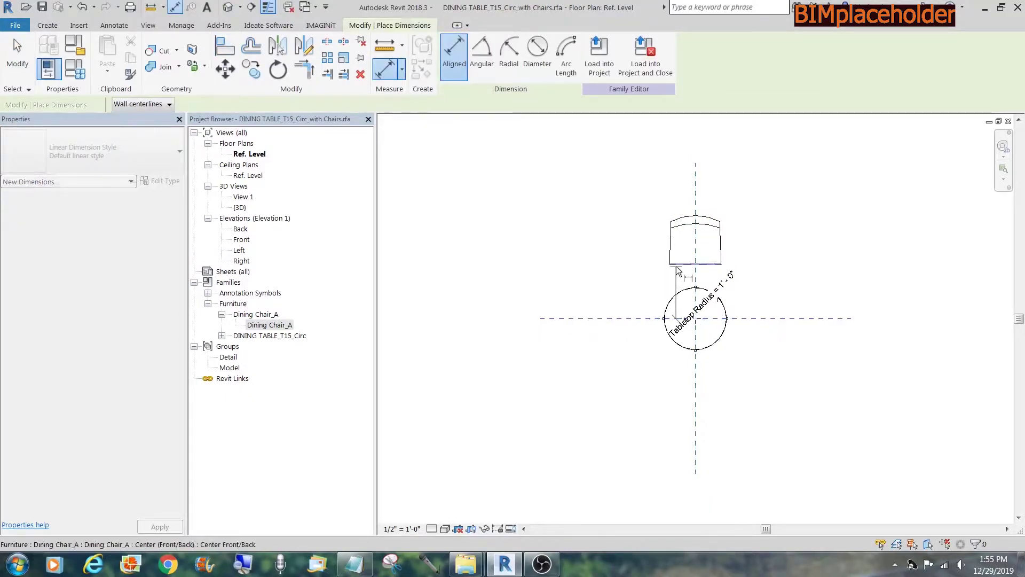
left_click(676, 264)
left_click(595, 270)
key("Escape")
key("Escape")
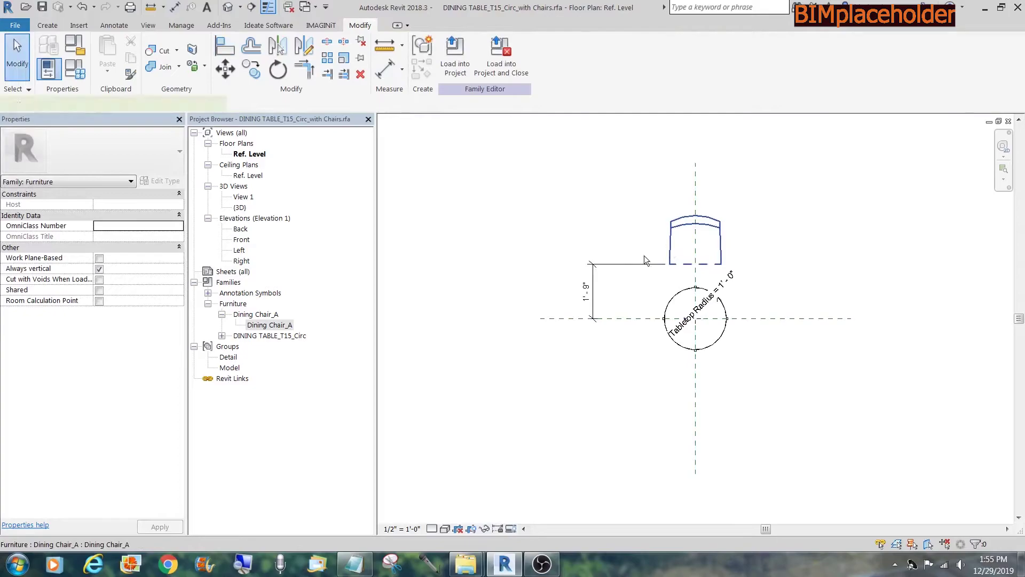
left_click(641, 263)
left_click(586, 293)
type("1")
key("Return")
Label the 1' 0" chair dimension with the Tabletop Radius parameter
left_click(635, 235)
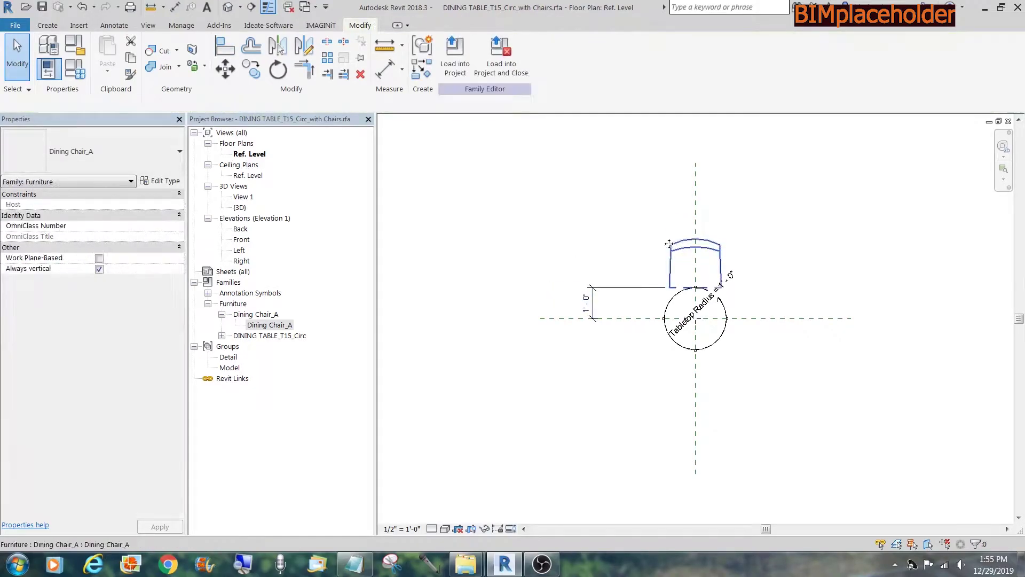
left_click(671, 249)
left_click(594, 292)
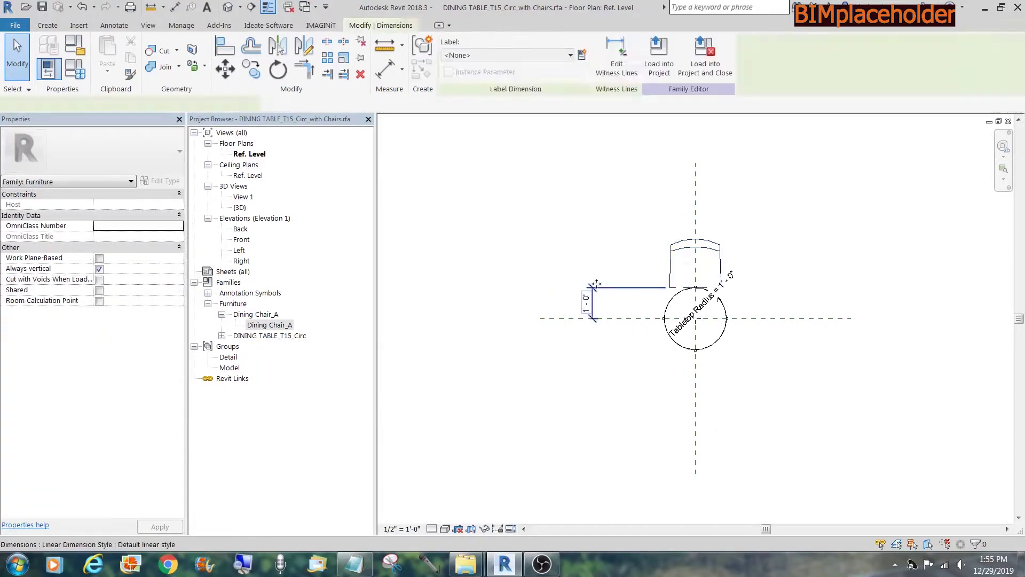
left_click(570, 54)
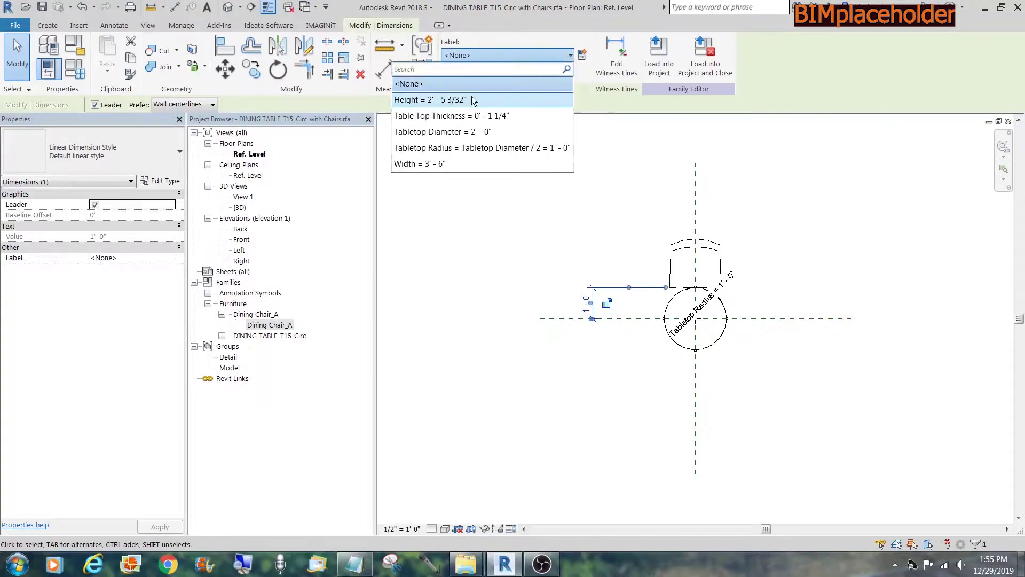
left_click(470, 148)
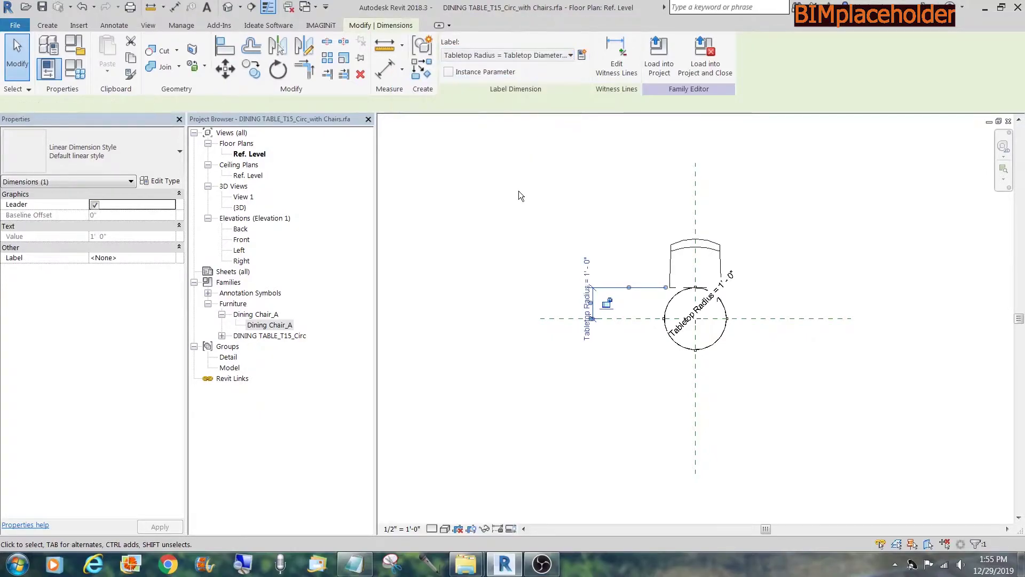
left_click(646, 236)
Radially array the chair into 4 copies around the table centre
left_click(674, 251)
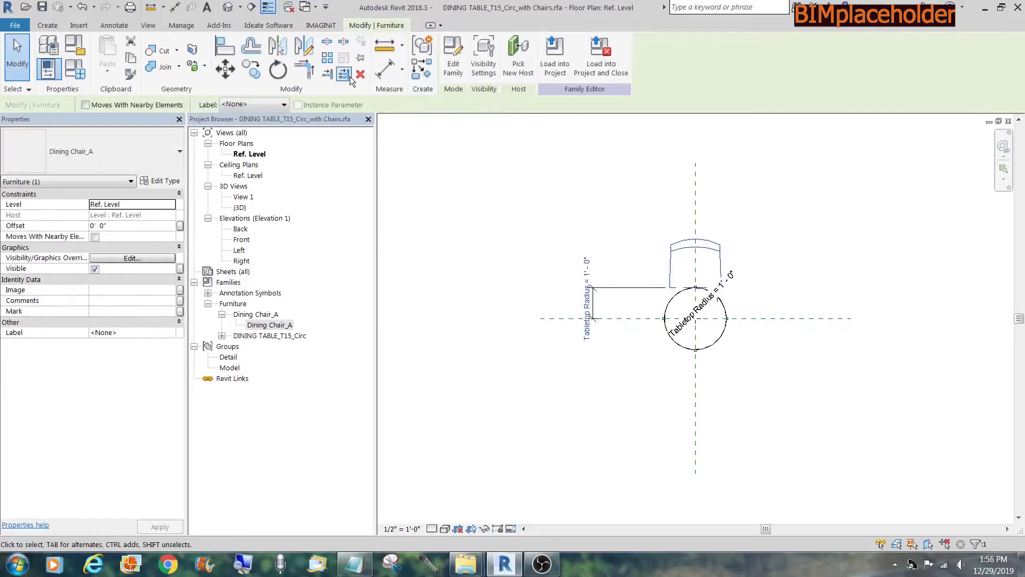
left_click(327, 58)
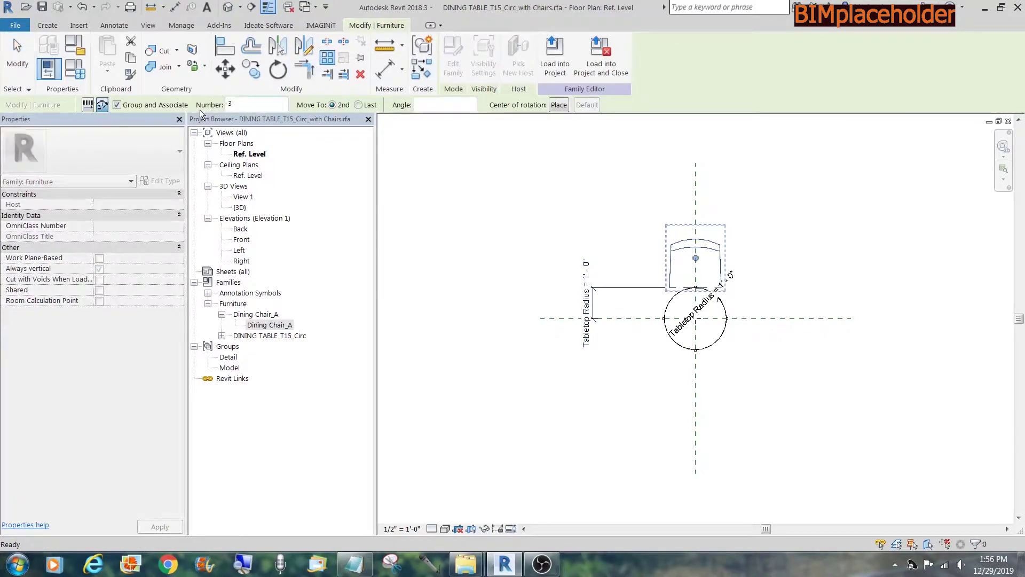
left_click(99, 107)
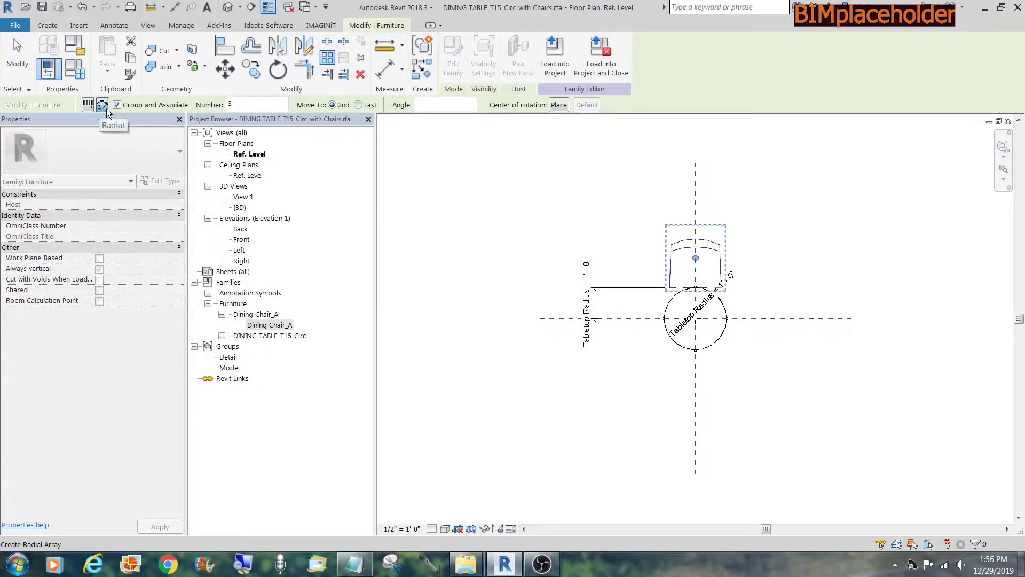
double_click(266, 106)
type("4")
left_click(559, 105)
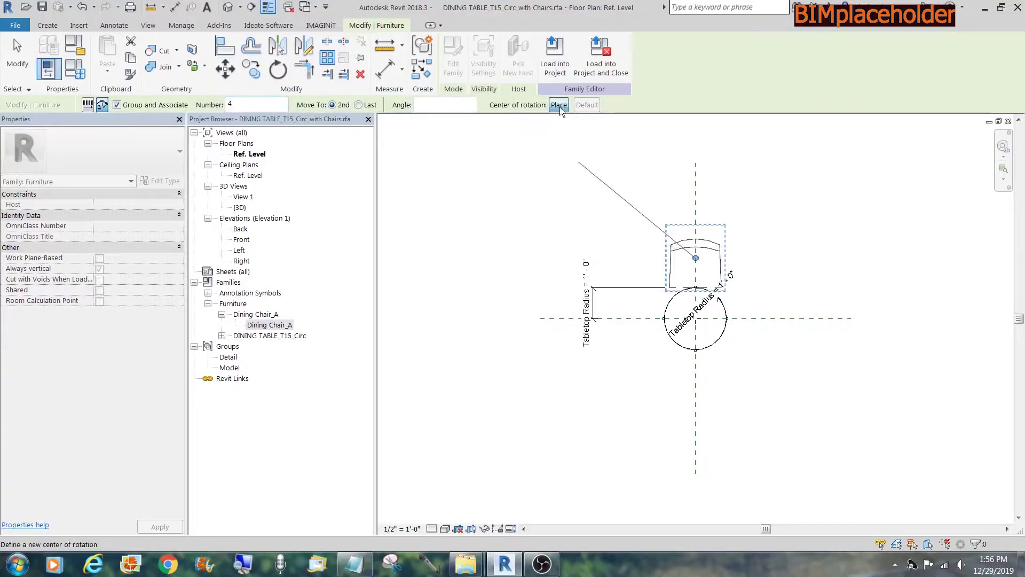
left_click(696, 318)
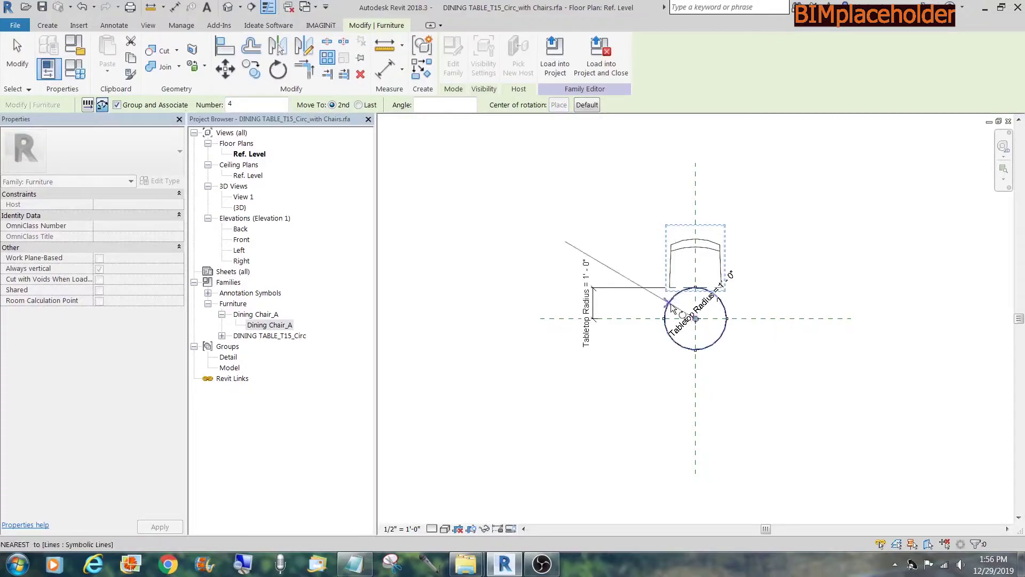
left_click(446, 104)
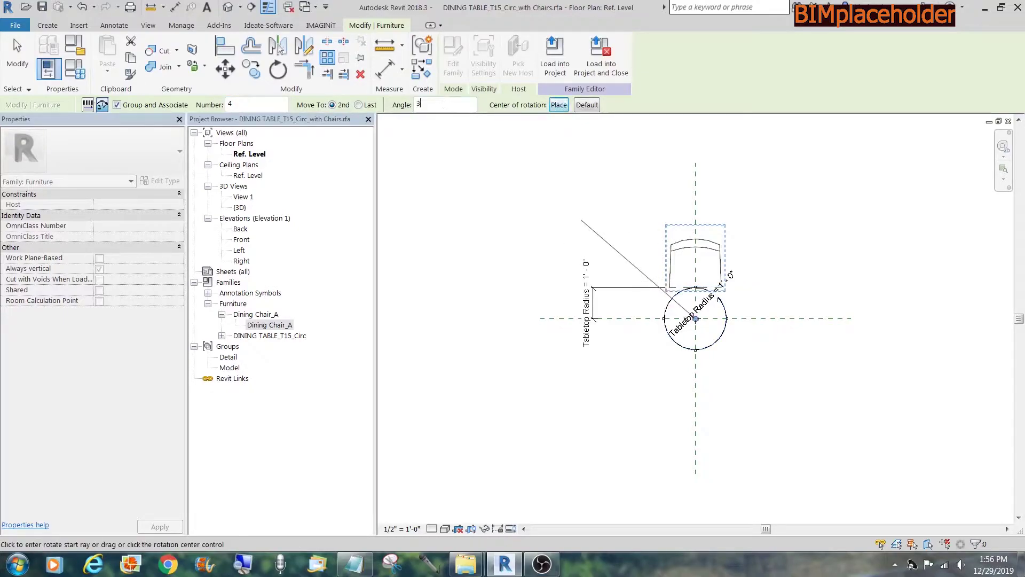
key("Return")
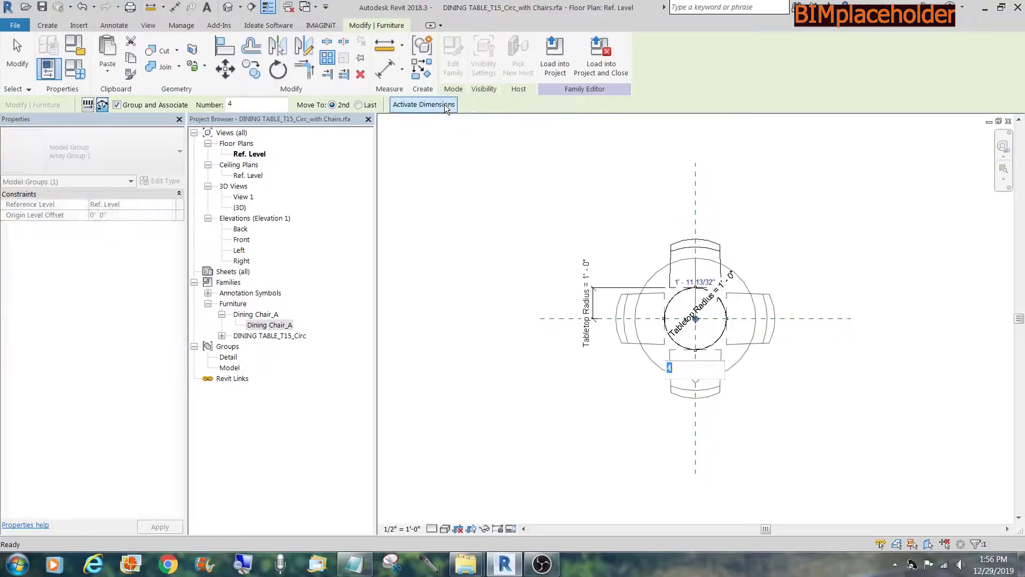
Label the array count with the No of Chairs parameter
key("Return")
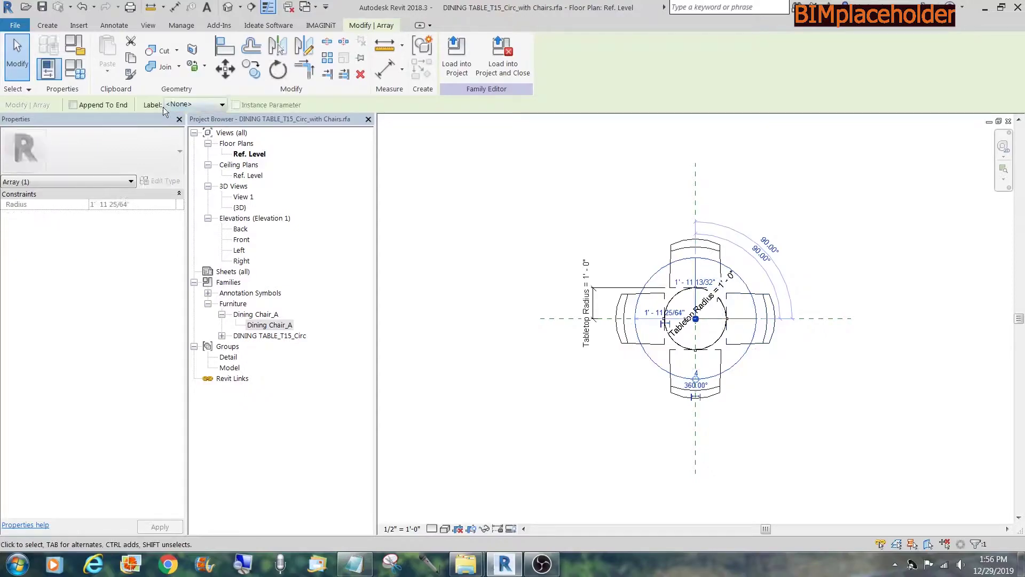
left_click(221, 104)
left_click(214, 133)
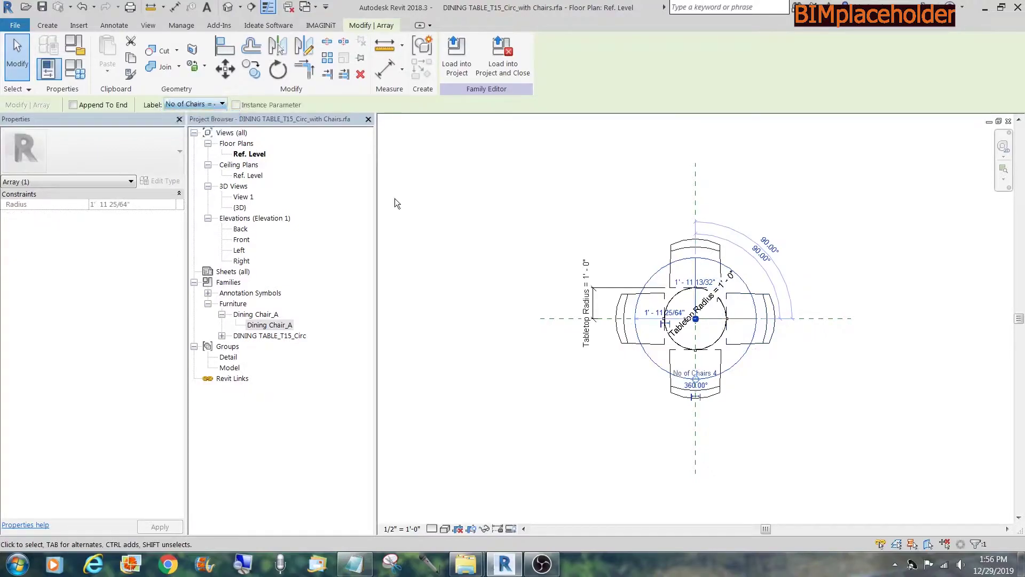
left_click(463, 219)
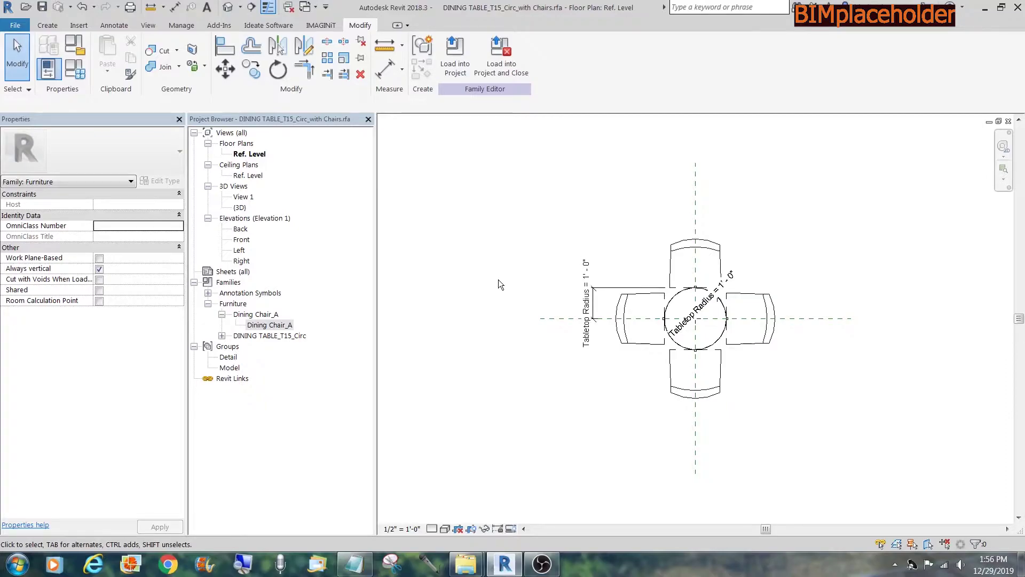
Set Tabletop Radius to 2' 0" in Family Types, removing the constraints that block it
left_click(72, 79)
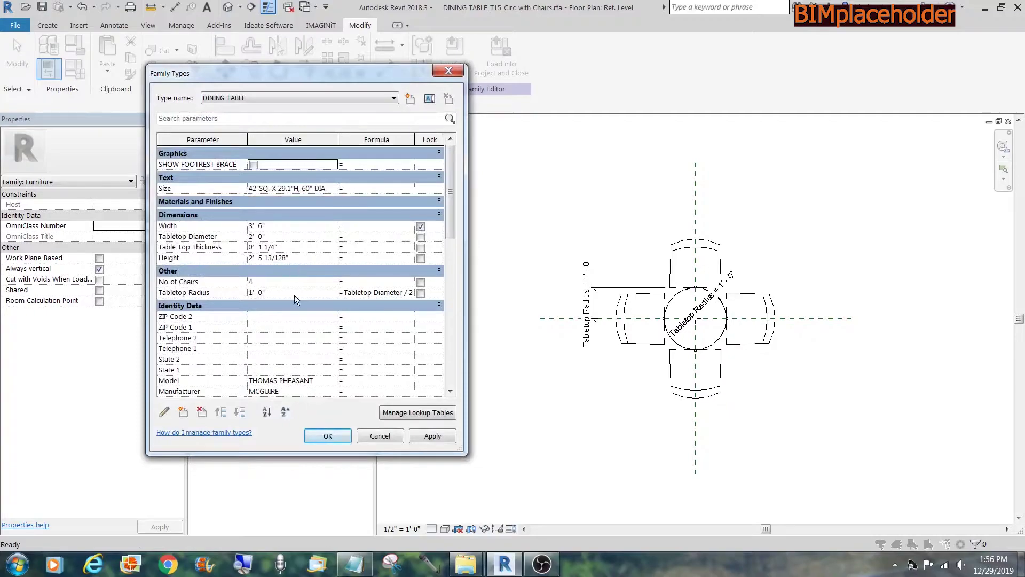
left_click(293, 293)
type("2")
left_click(336, 435)
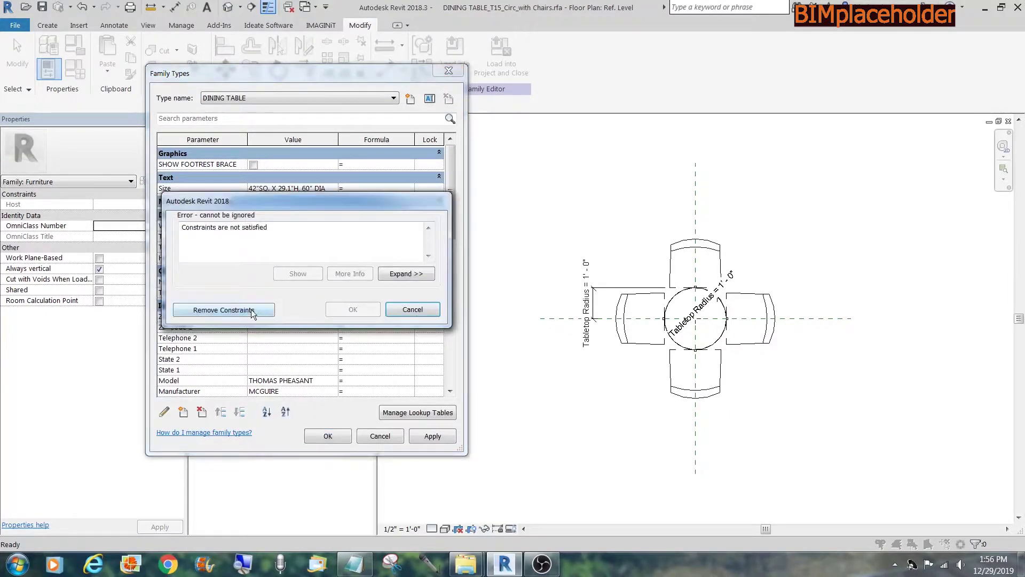
left_click(251, 309)
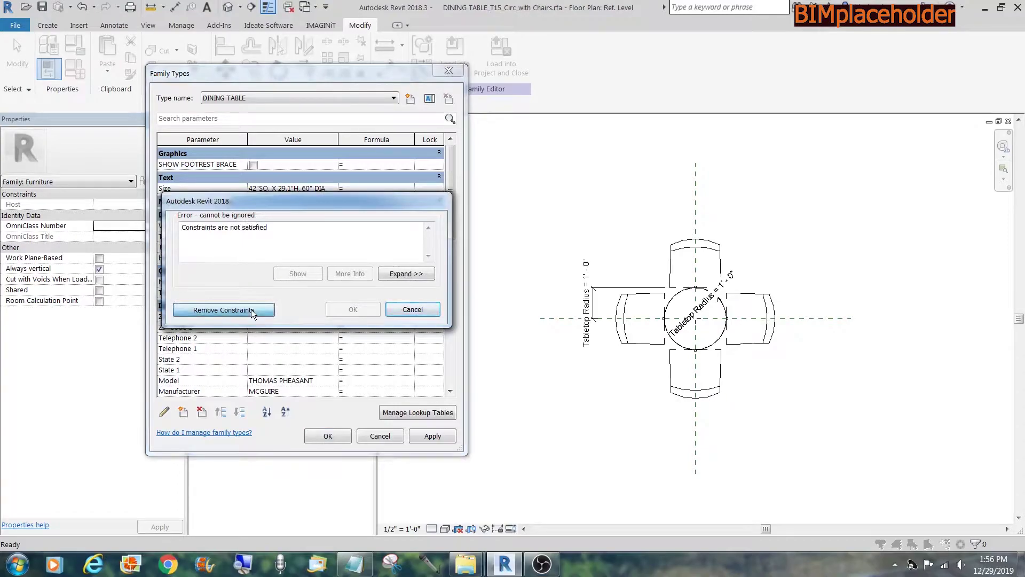
left_click(334, 436)
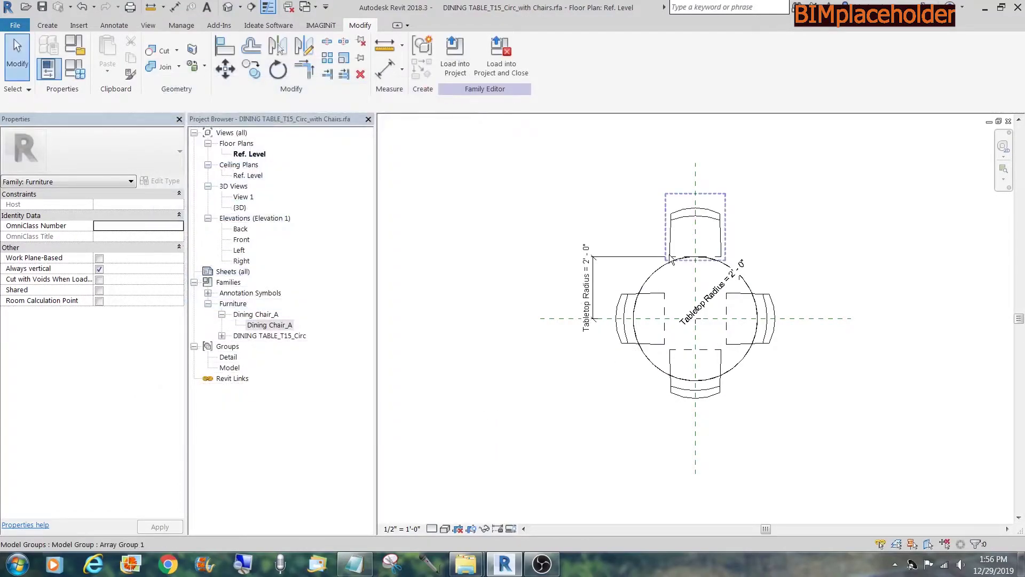
Dimension the left chair's edge to the table's centre line with DI
left_click(628, 298)
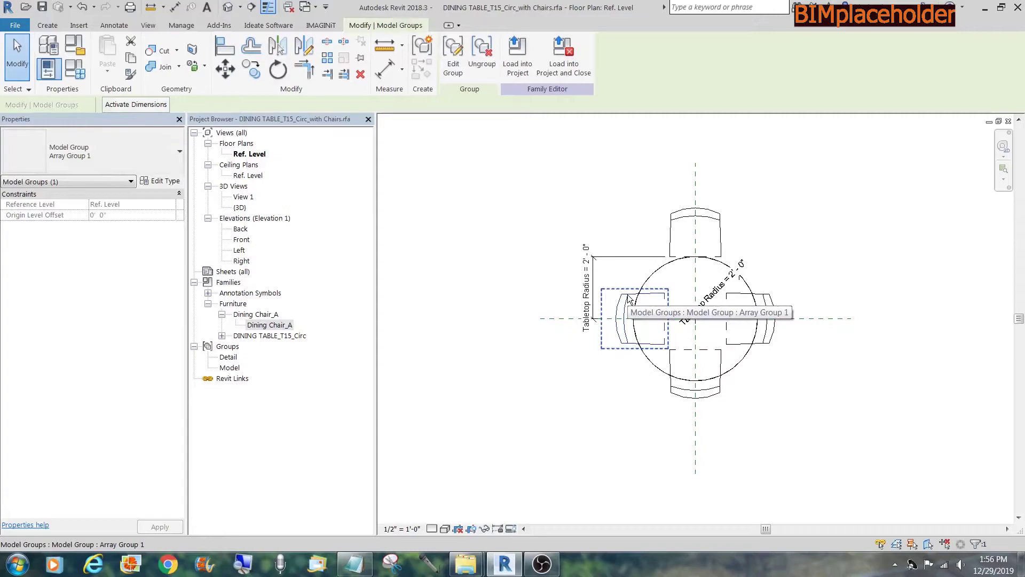
key("Escape")
key("d")
key("i")
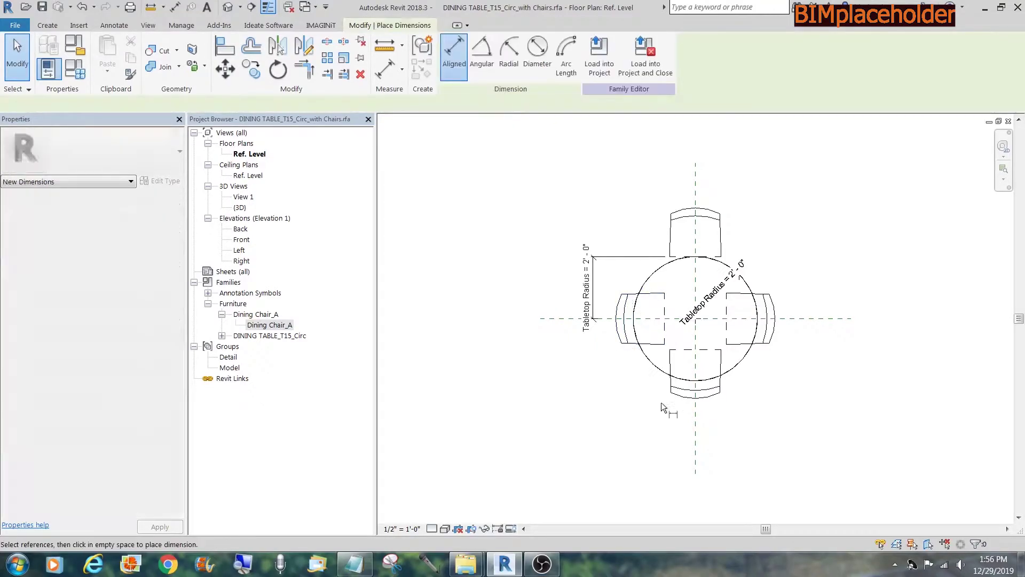
left_click(697, 462)
left_click(667, 337)
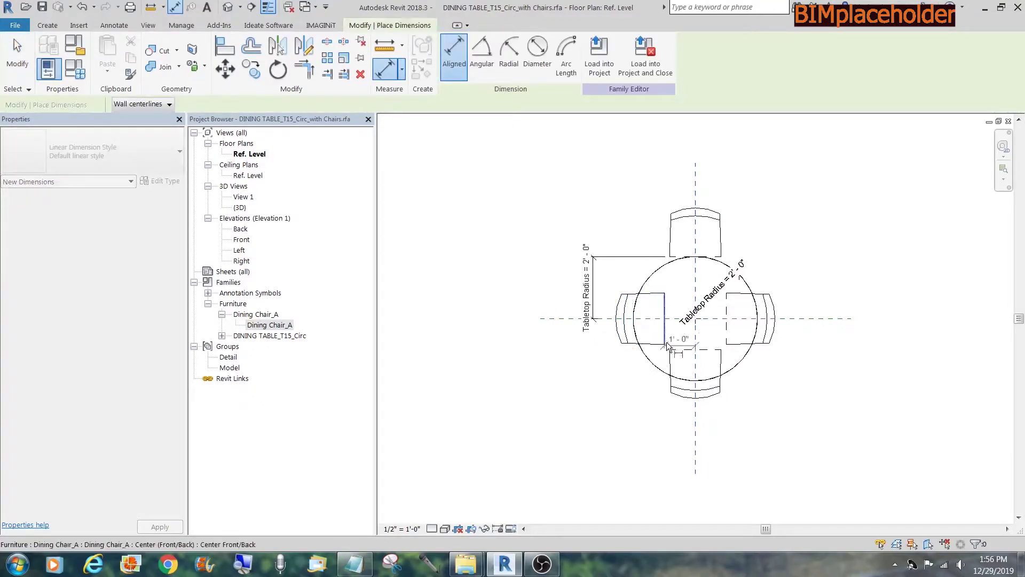
left_click(635, 448)
key("Escape")
Move the left chair out to 2' 0" and label that dimension Tabletop Radius
left_click_drag(664, 348, 623, 352)
left_click(662, 447)
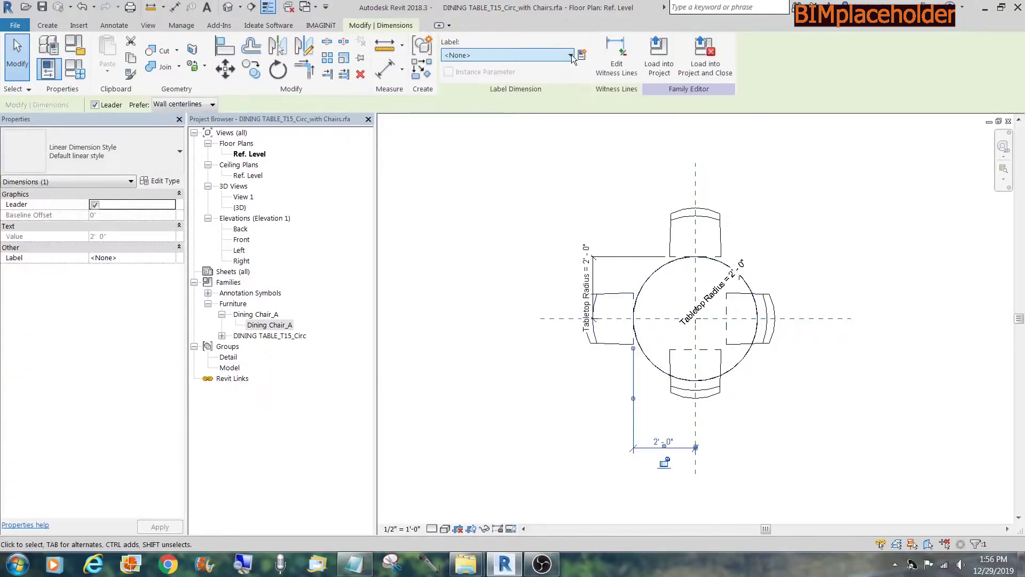
left_click(534, 55)
left_click(502, 148)
left_click(75, 70)
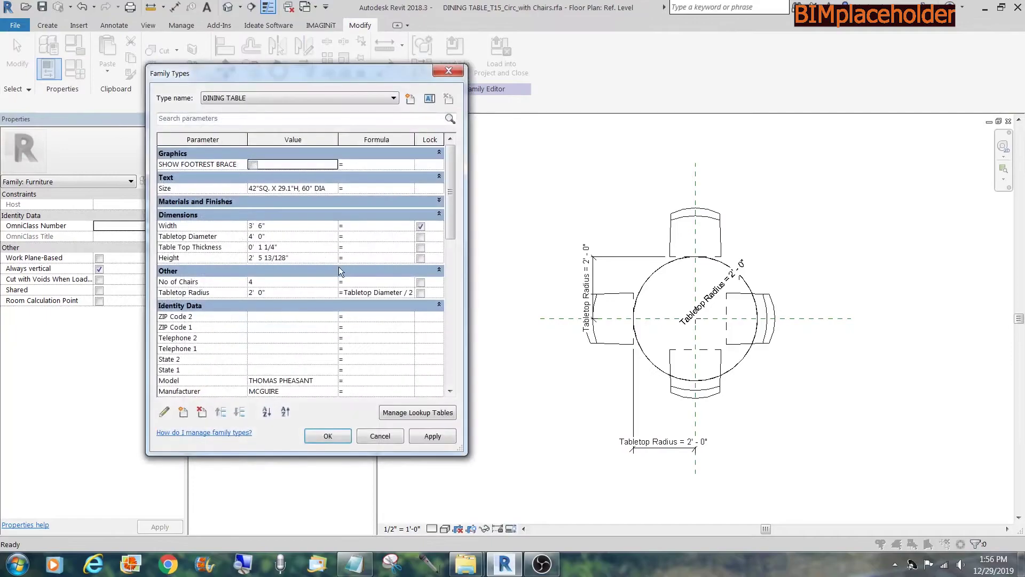
Flex Tabletop Radius to 1' 0" and then back to 2' 0"
left_click(299, 293)
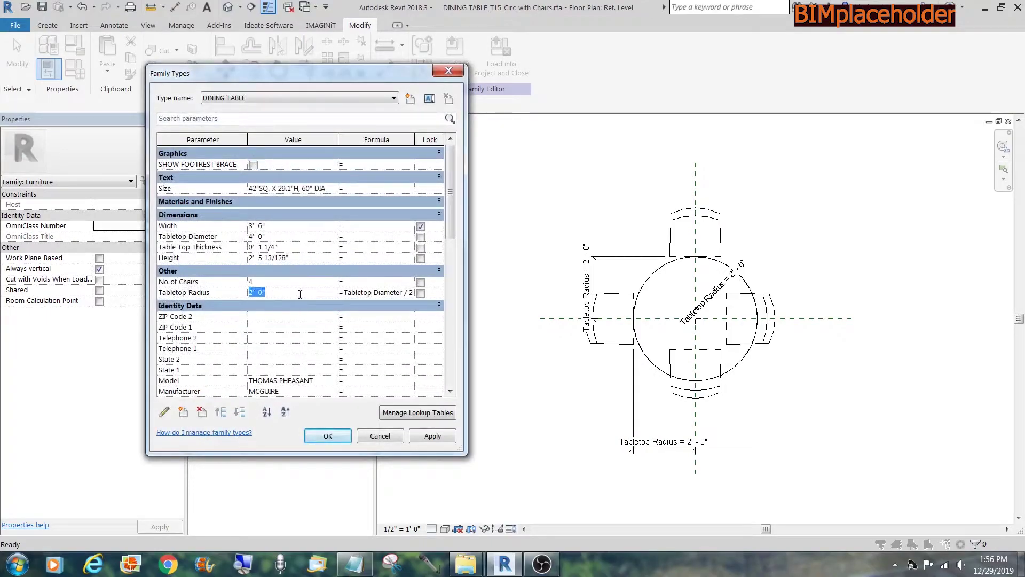
type("1")
key("Return")
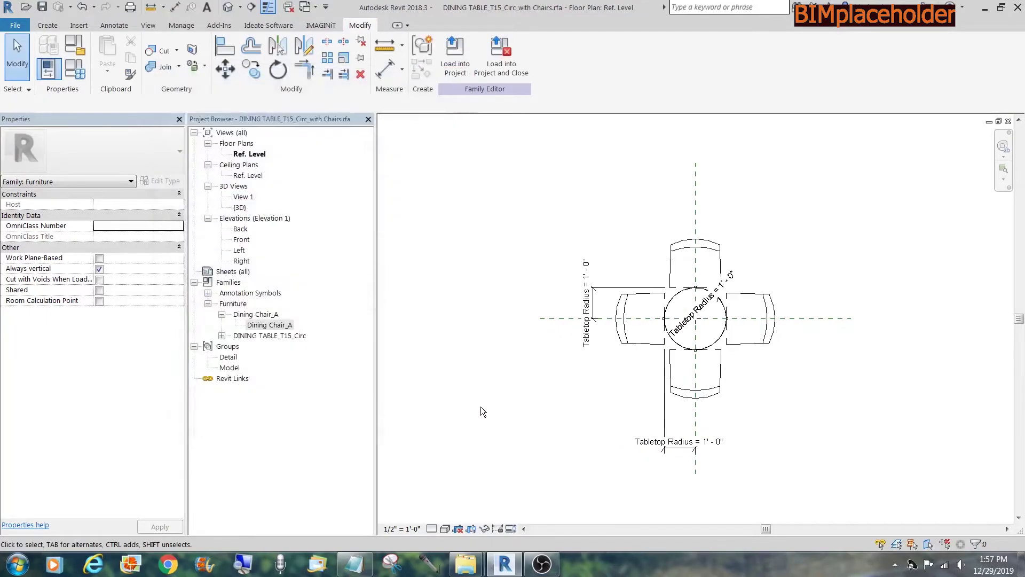
left_click(80, 77)
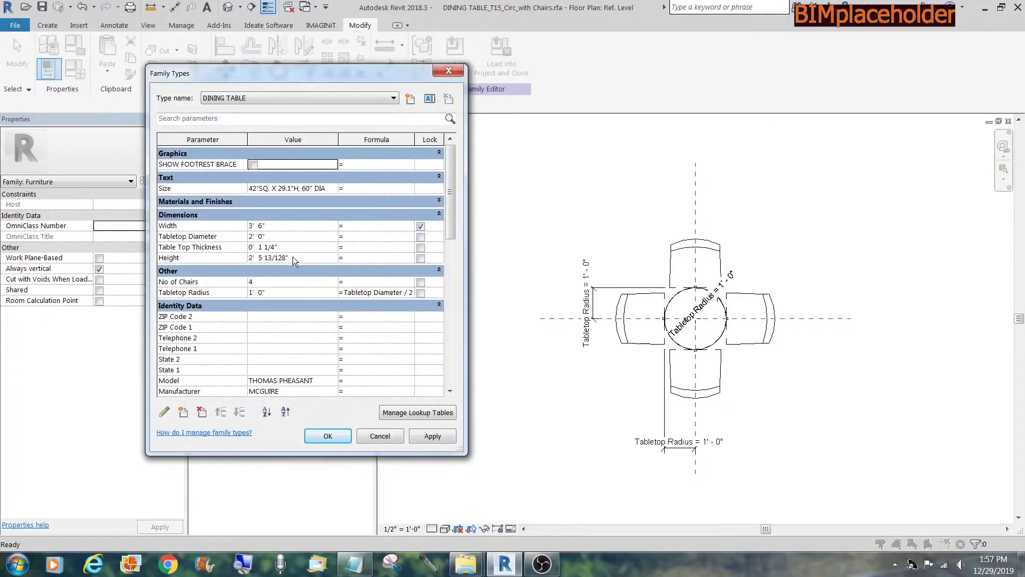
left_click(302, 294)
type("2")
left_click(328, 435)
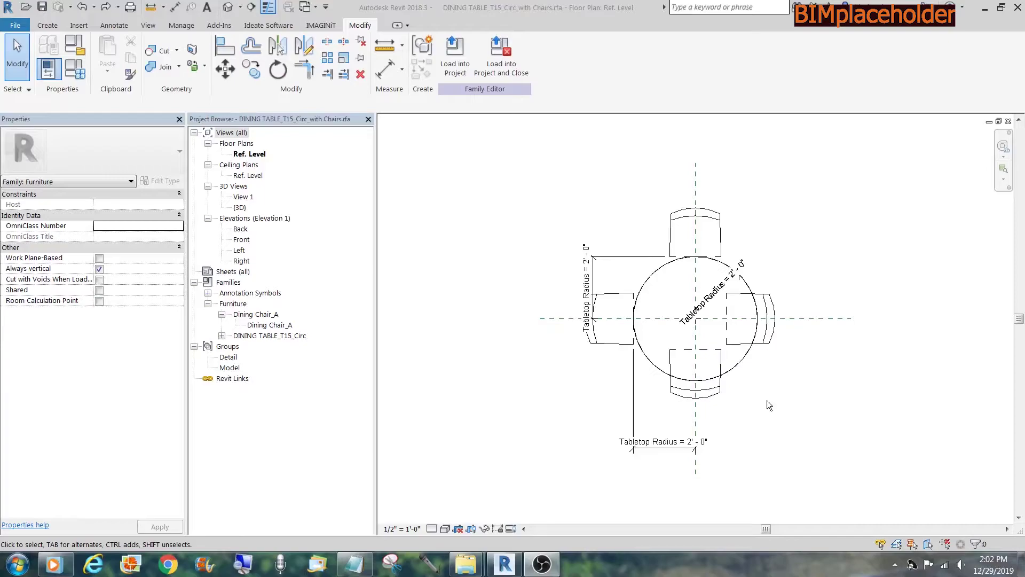
Delete all Dining Chair_A instances, then open the Dining Chair_A family for editing
right_click(272, 327)
left_click(431, 375)
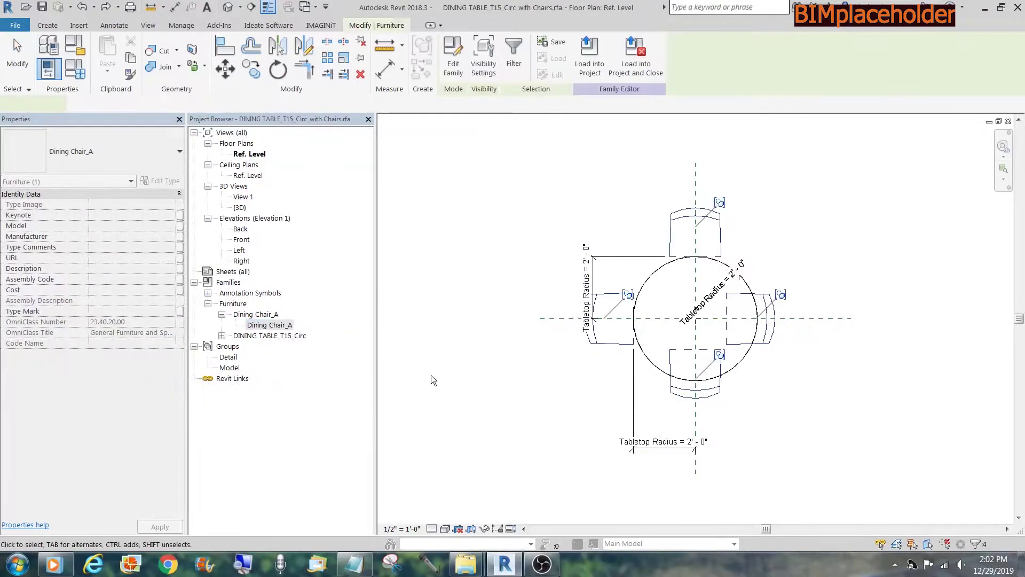
right_click(622, 347)
left_click(652, 224)
right_click(267, 315)
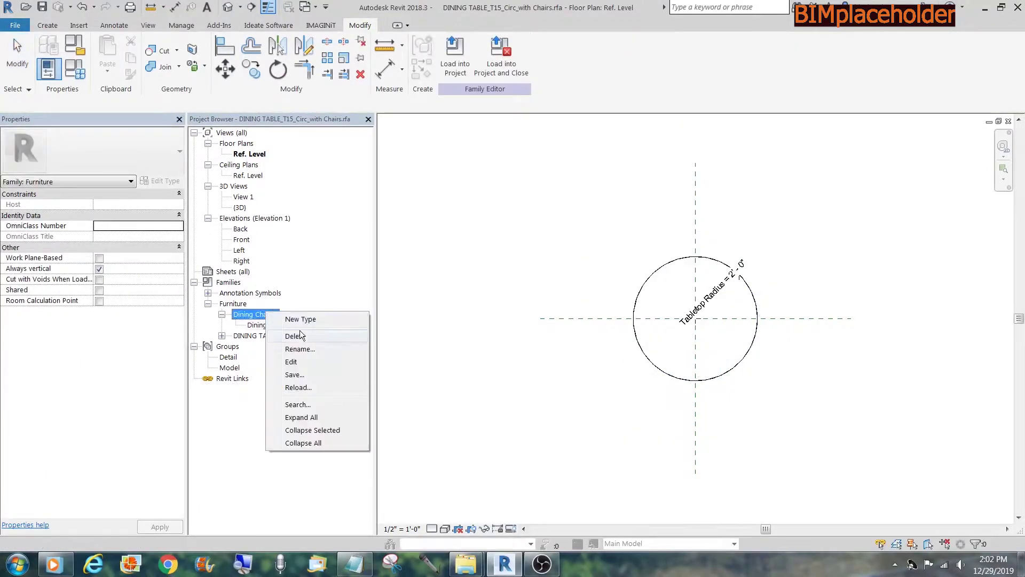
left_click(302, 361)
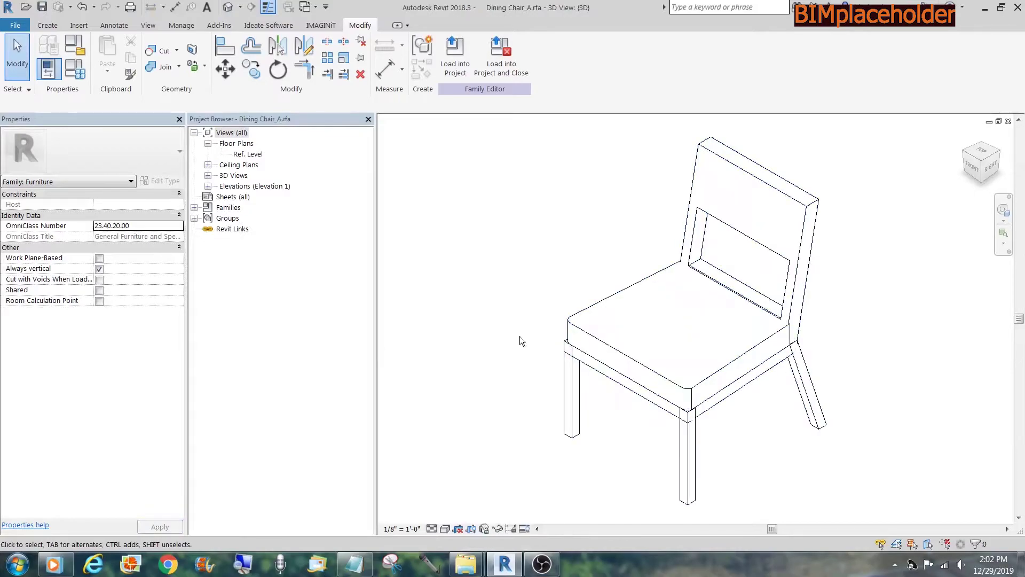
Create a new family from the Generic Model template
left_click(16, 25)
mouse_move(86, 84)
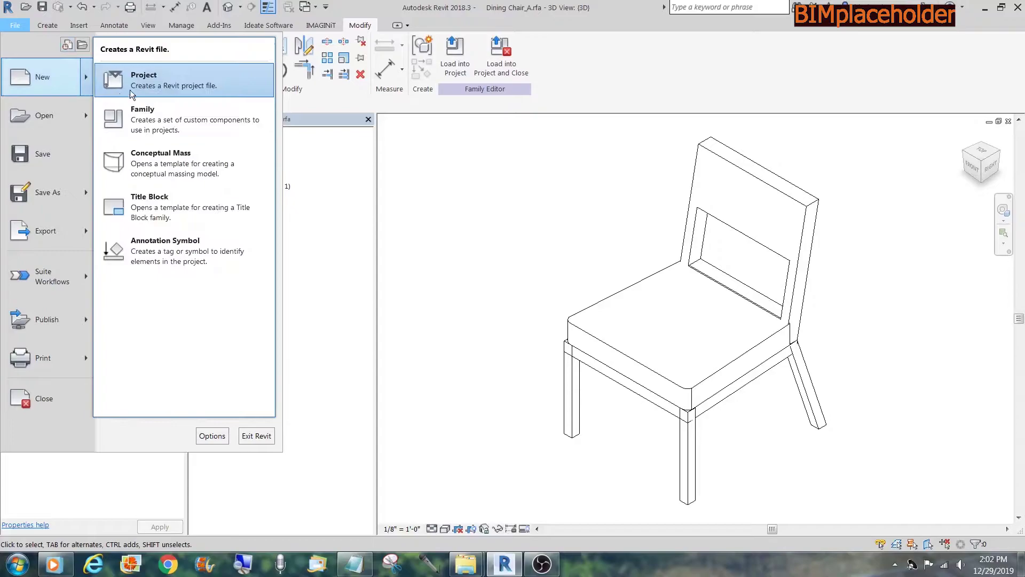
left_click(145, 120)
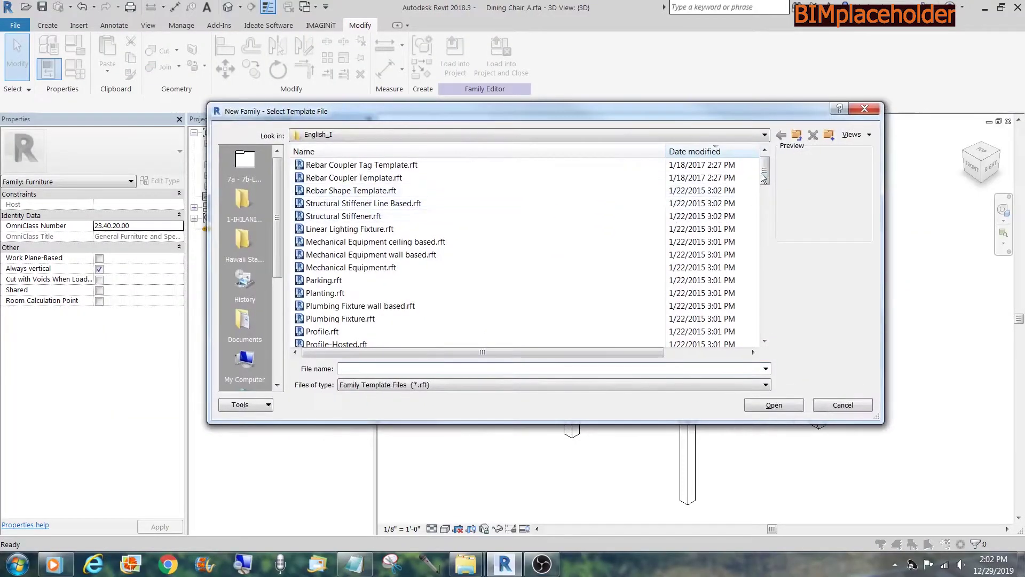
left_click_drag(765, 166, 765, 272)
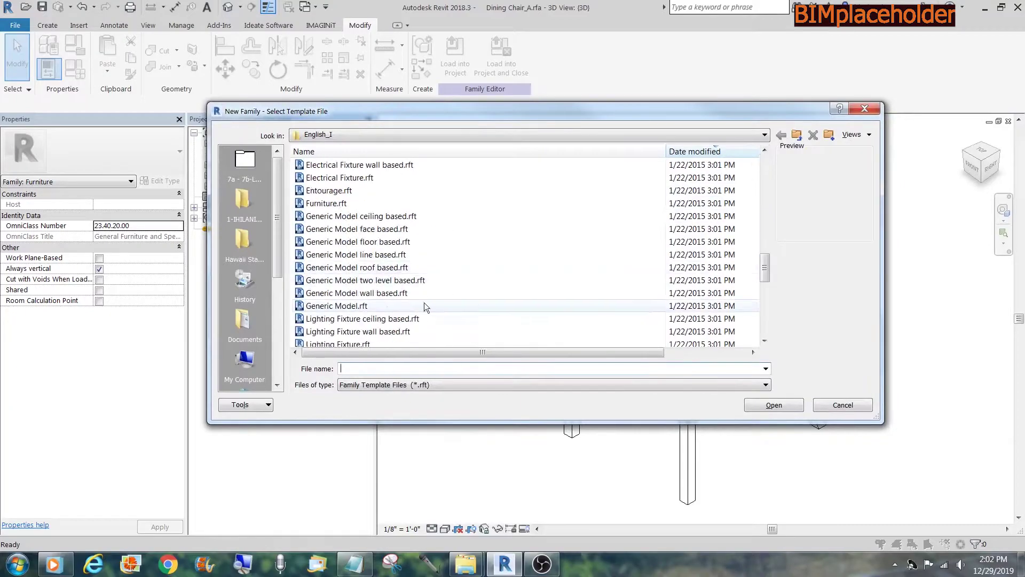
left_click(424, 305)
left_click(774, 405)
Load Dining Chair_A from its window into the new Family1
left_click(268, 6)
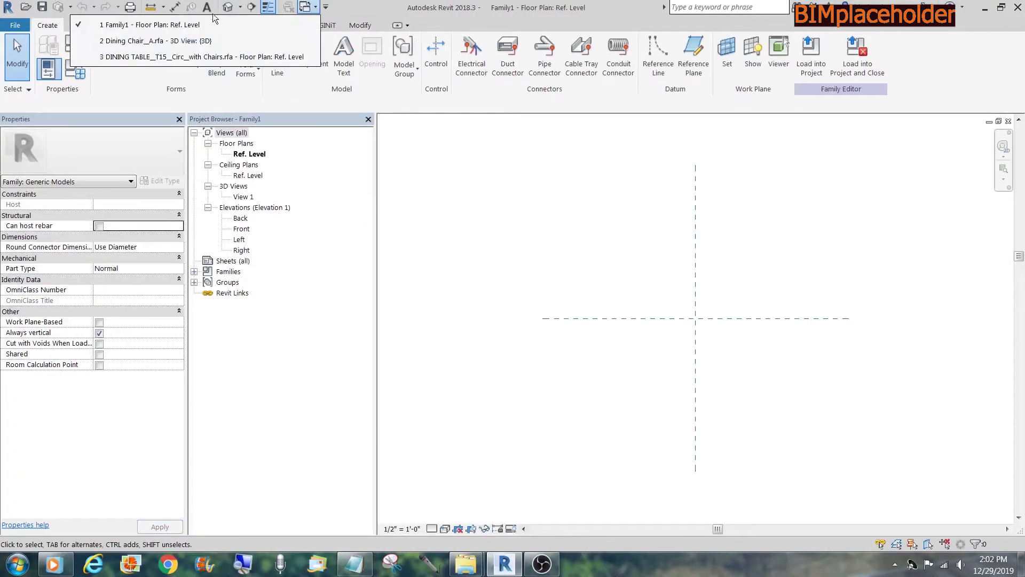
left_click(139, 42)
left_click(454, 65)
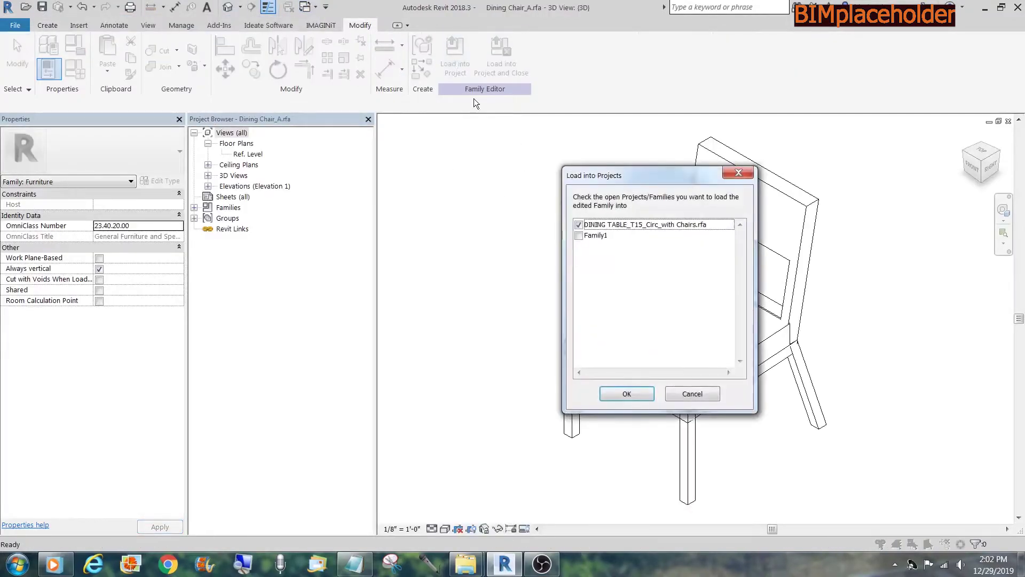
left_click(578, 235)
left_click(620, 393)
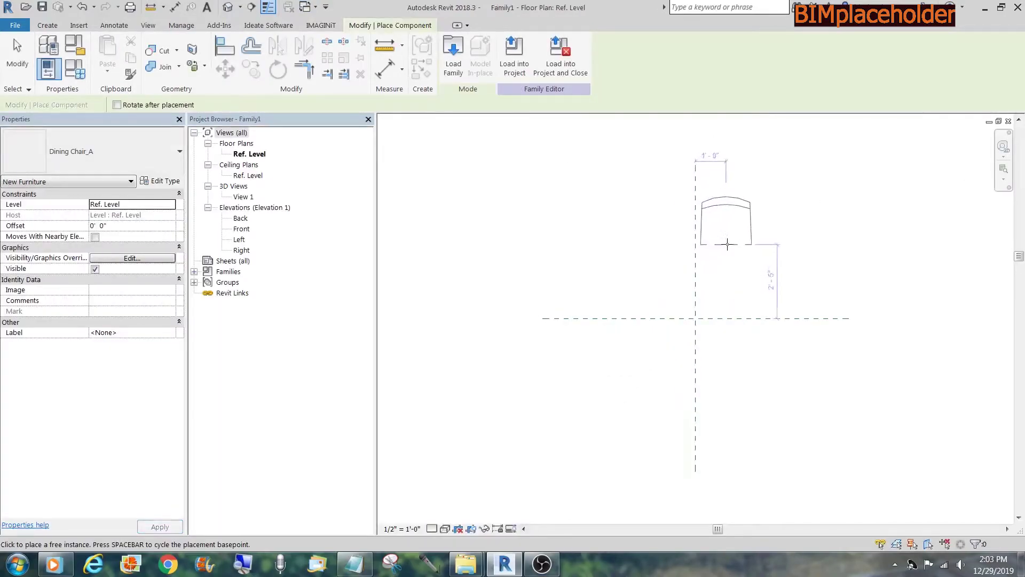
Place the chair above the centre and draw a reference plane just below it
left_click(728, 244)
key("Escape")
key("r")
key("p")
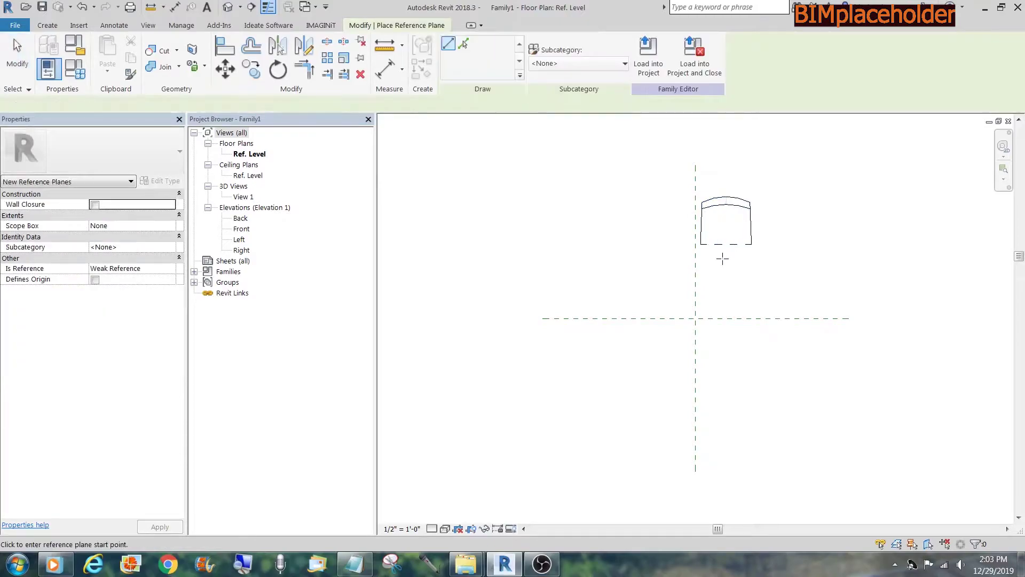
left_click(636, 258)
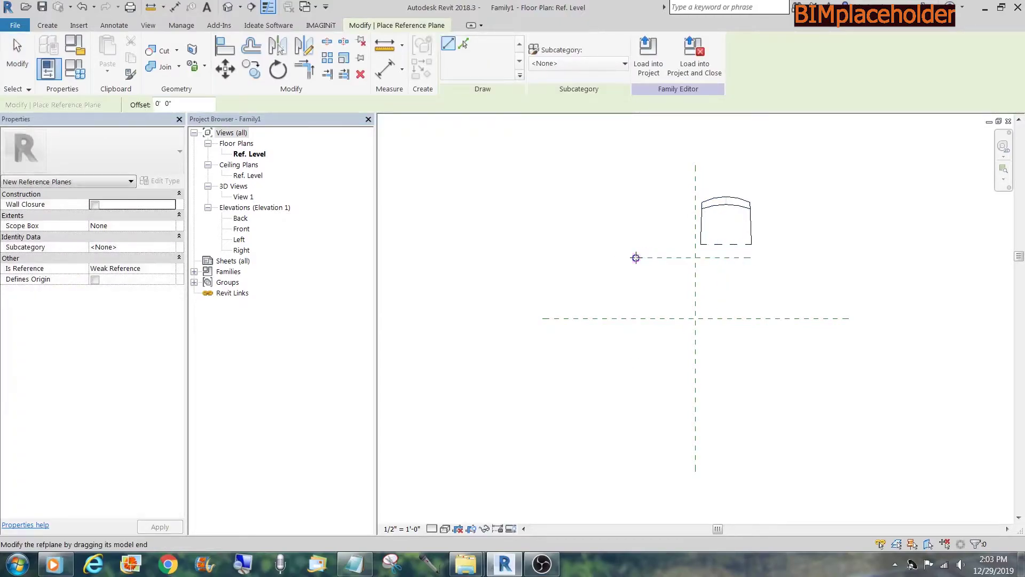
key("Escape")
Dimension the new reference plane from the horizontal centre line and set it to 2' 0"
key("d")
key("i")
left_click(636, 258)
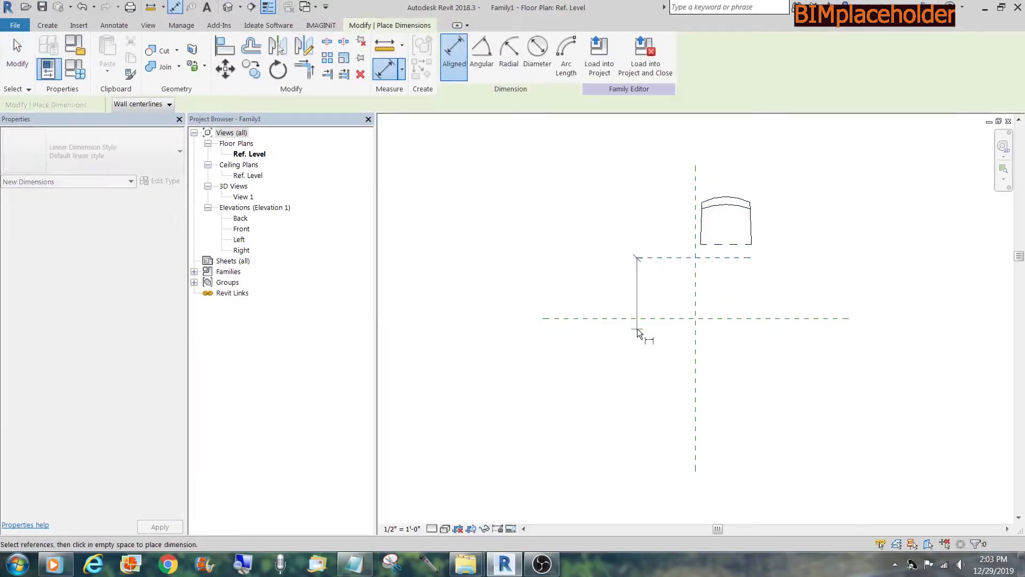
left_click(638, 317)
left_click(615, 302)
key("Escape")
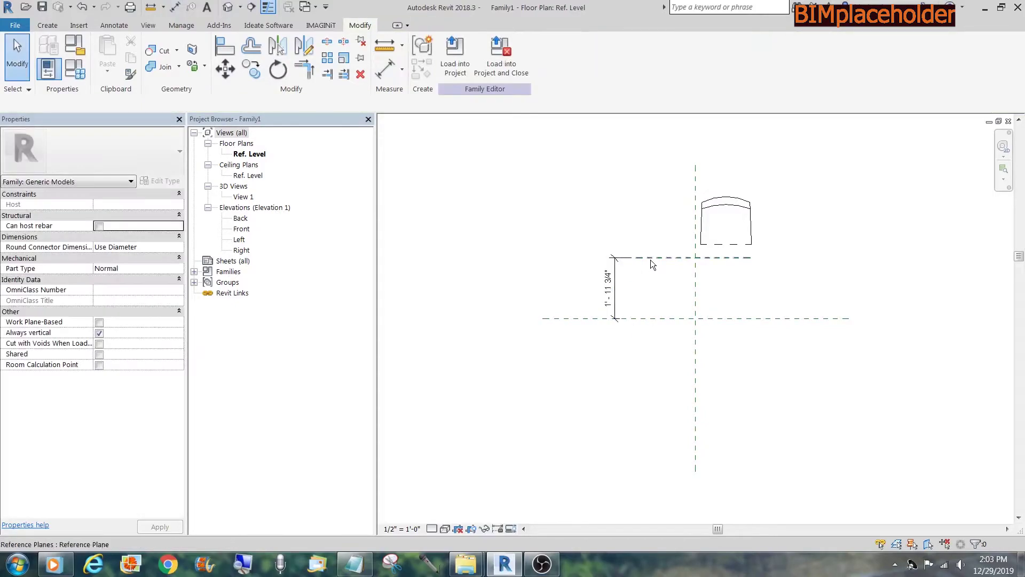
left_click(650, 259)
left_click(616, 299)
type("2' - 0")
key("Return")
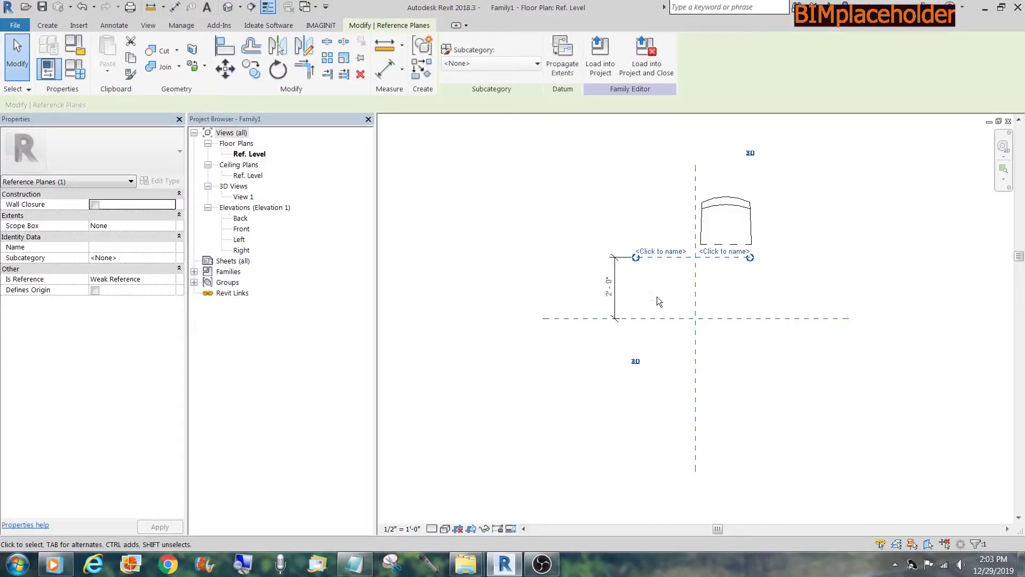
left_click(657, 296)
Label the 2' - 0" dimension with a new parameter named Table Radius
left_click(616, 294)
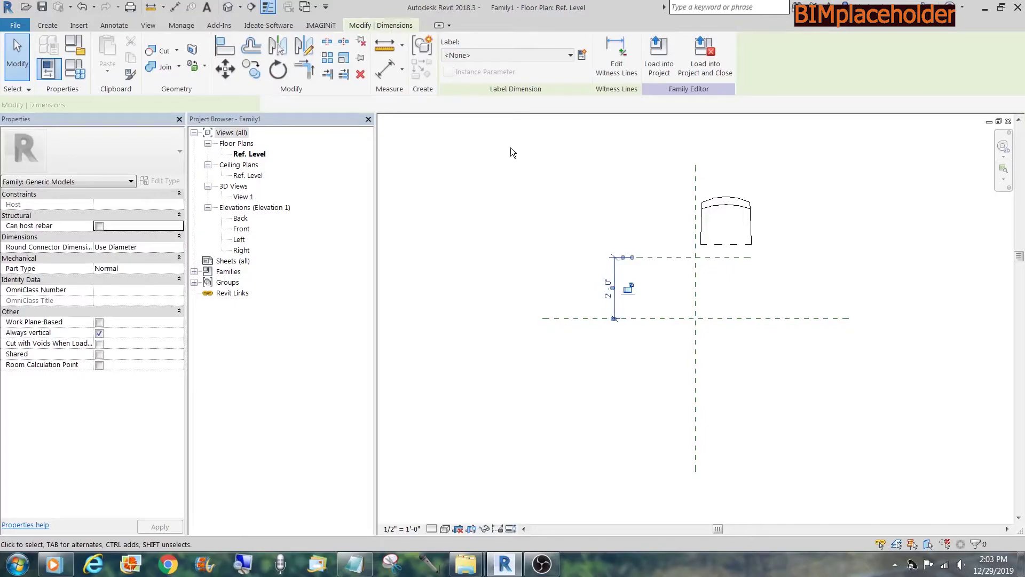
left_click(570, 55)
left_click(582, 55)
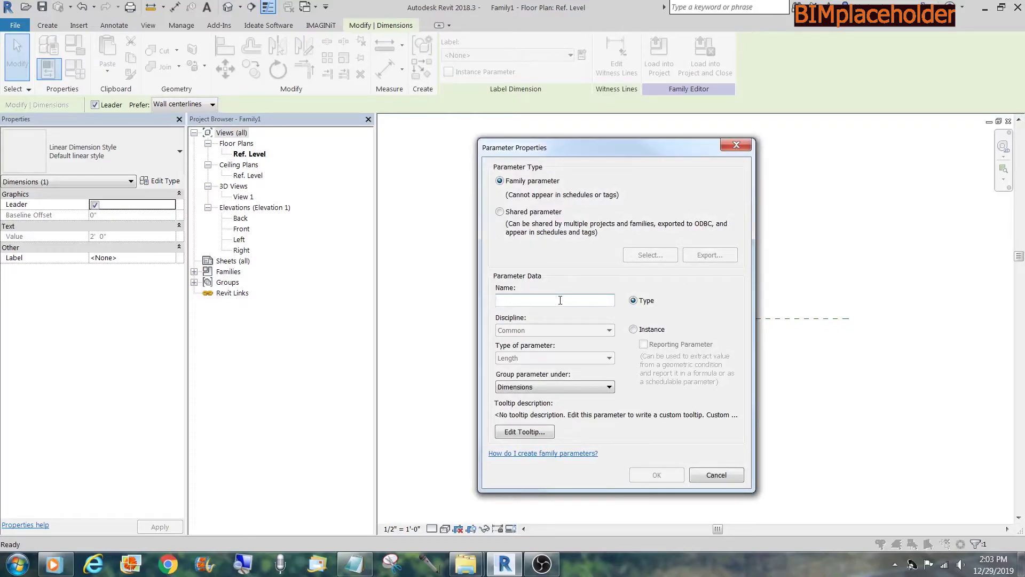
type("Table Radius")
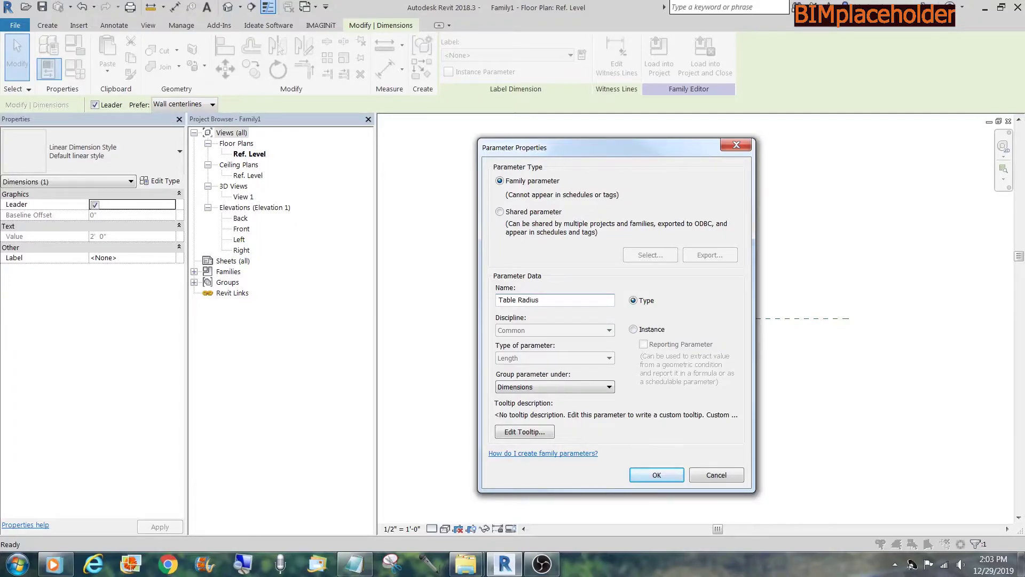
left_click(643, 473)
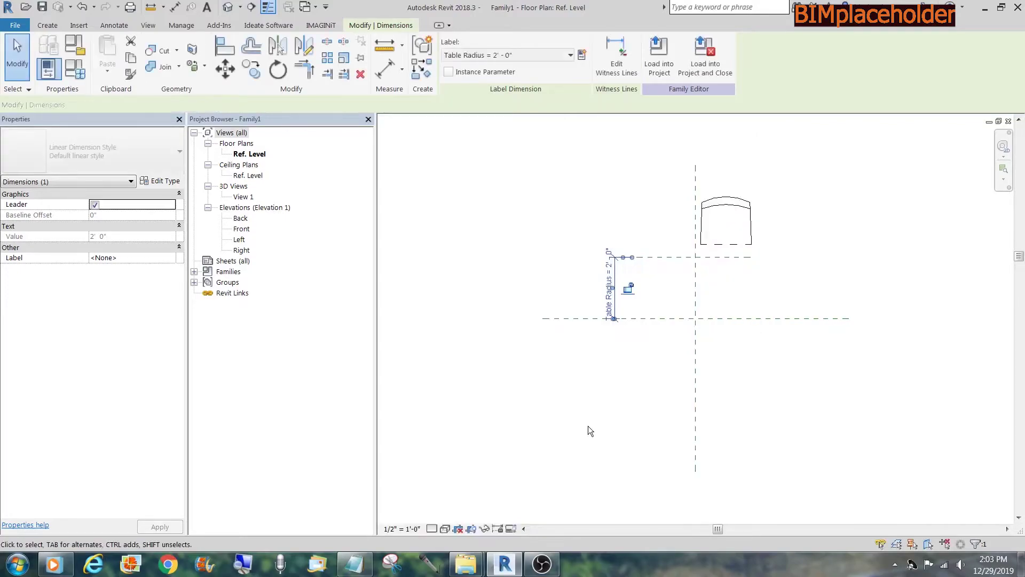
Align the chair to centre it on the vertical centre plane
key("a")
key("l")
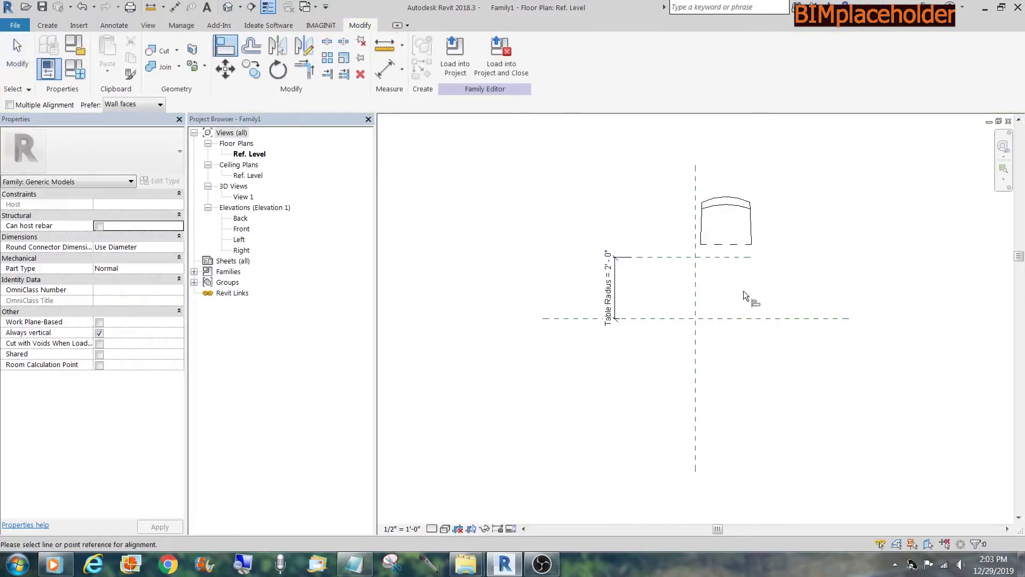
left_click(695, 270)
left_click(737, 247)
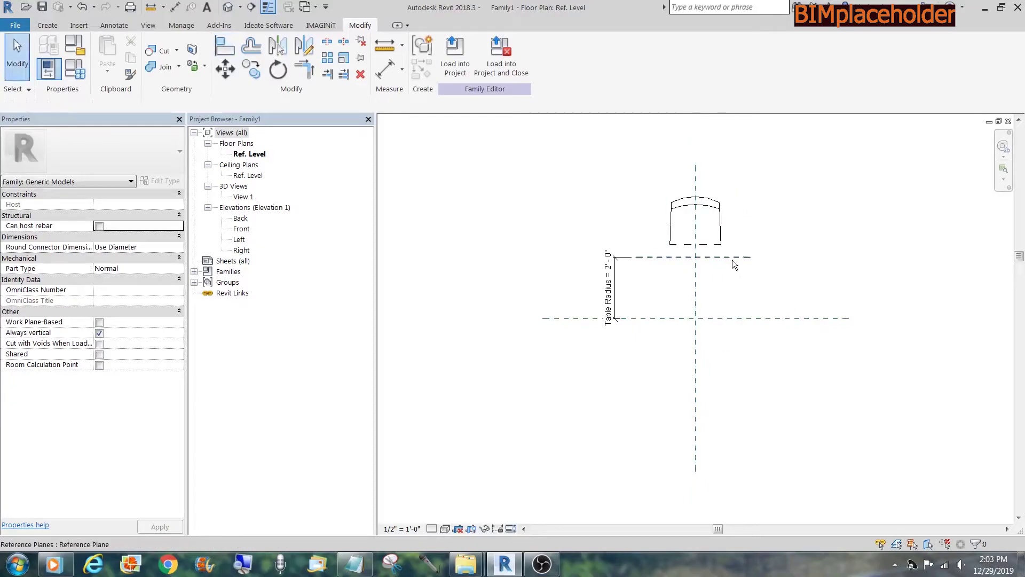
Add a reference plane offset 2" below the edge plane and dimension the 2" gap
left_click(729, 258)
left_click_drag(726, 258, 721, 269)
left_click(720, 261)
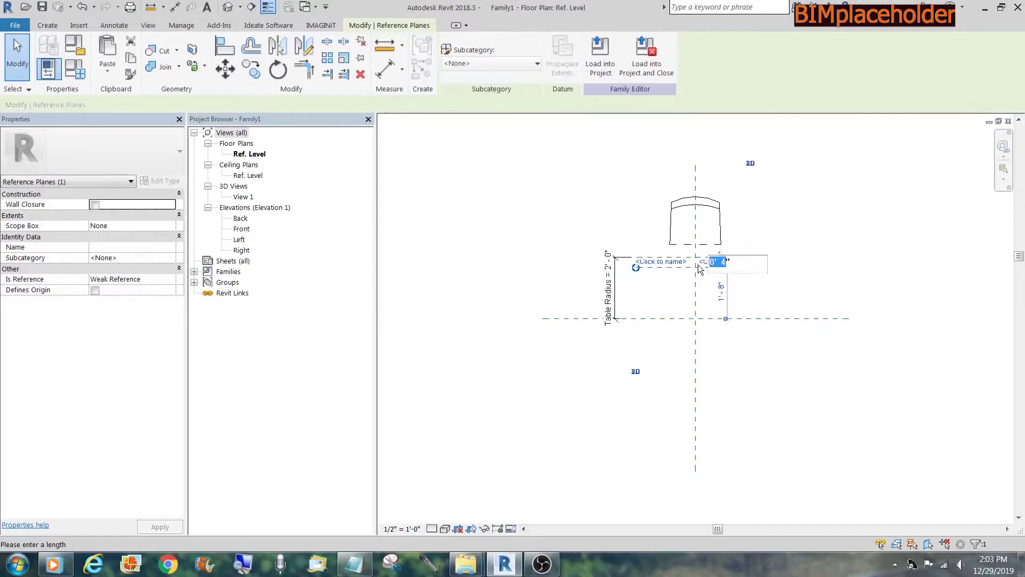
type("2")
key("Return")
left_click(835, 266)
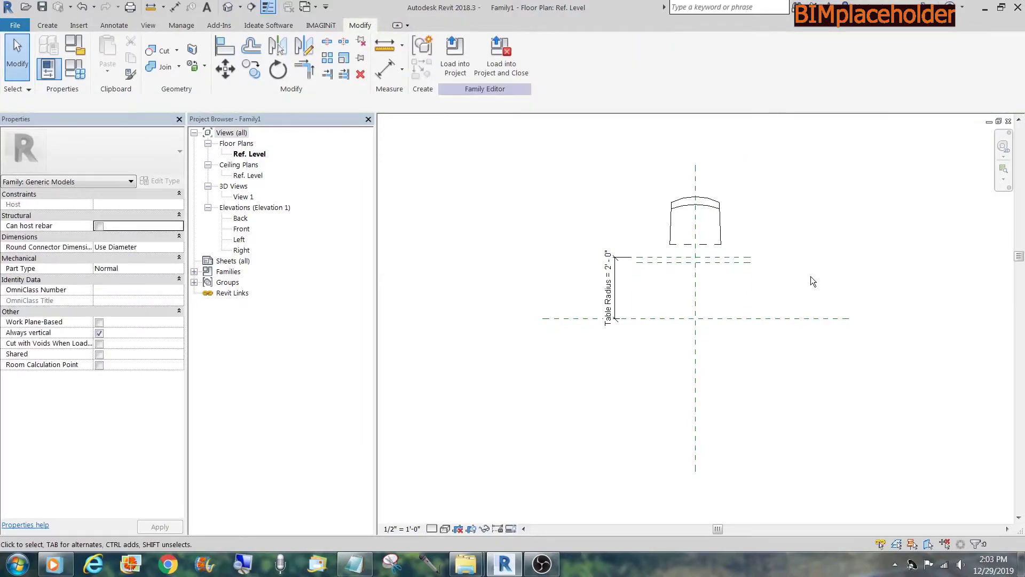
key("d")
key("i")
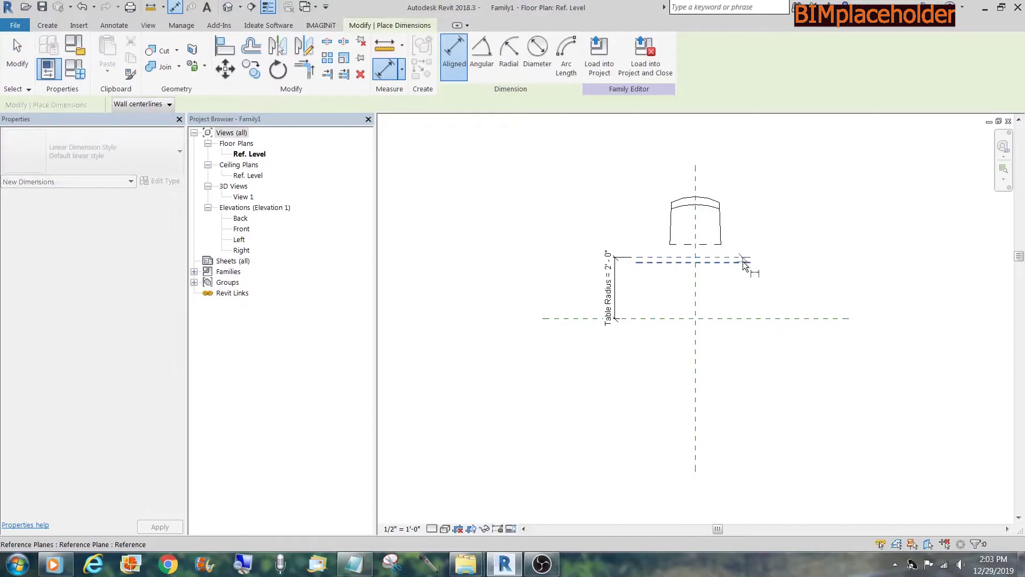
left_click(743, 262)
left_click(790, 264)
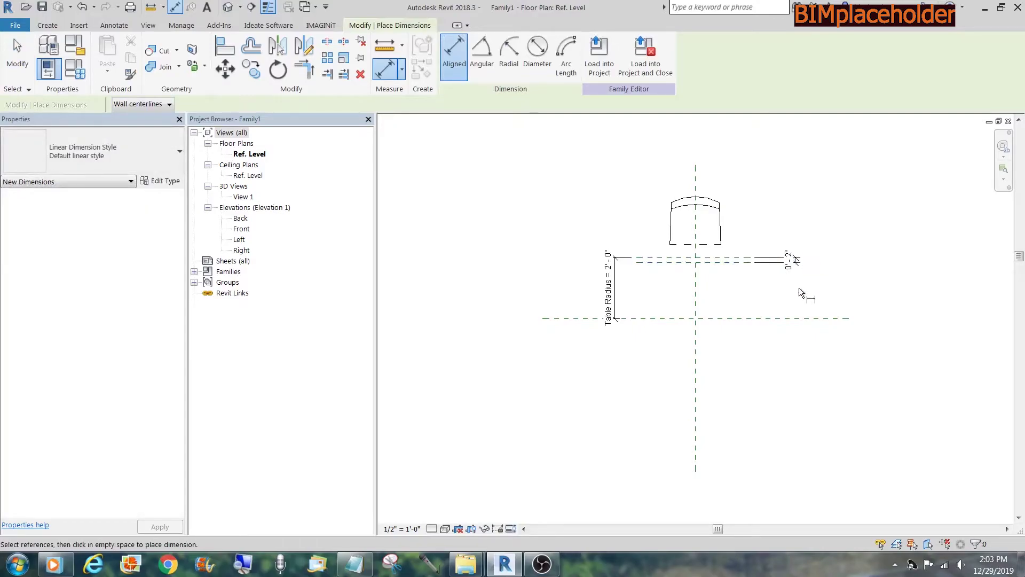
Align the chair's front edge onto the lower reference plane
key("a")
key("l")
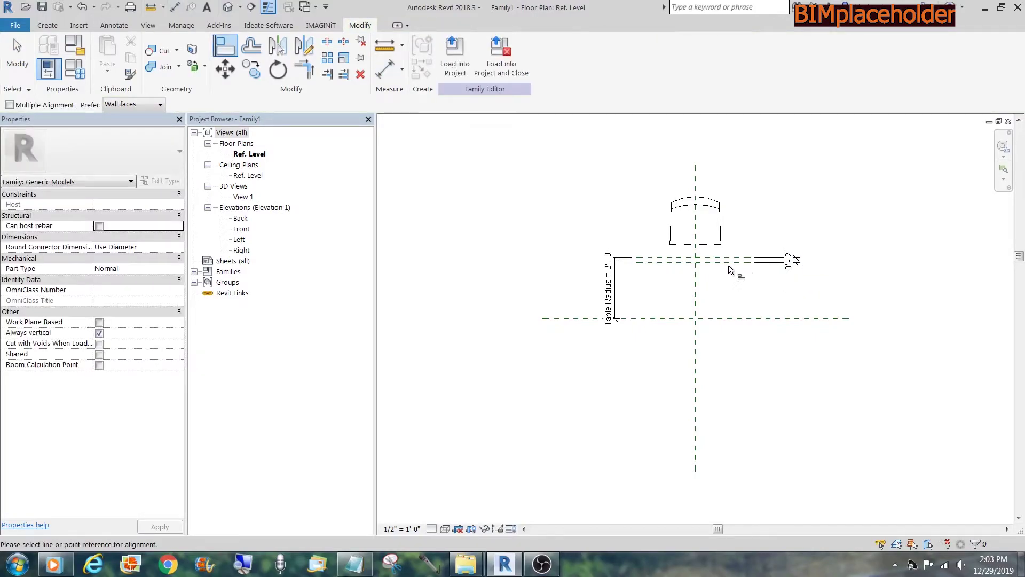
left_click(726, 262)
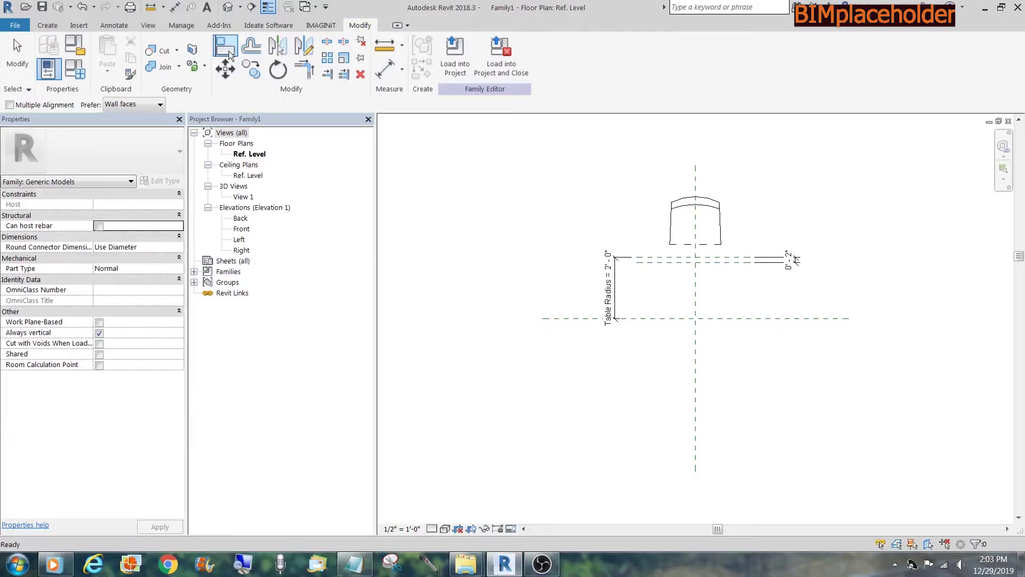
left_click(718, 262)
left_click(706, 246)
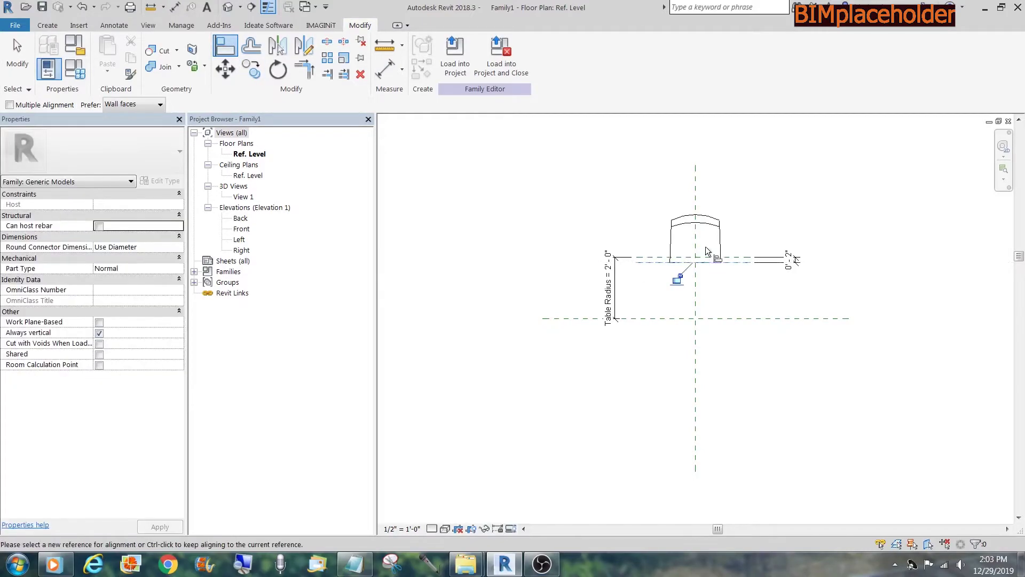
key("Escape")
key("Escape")
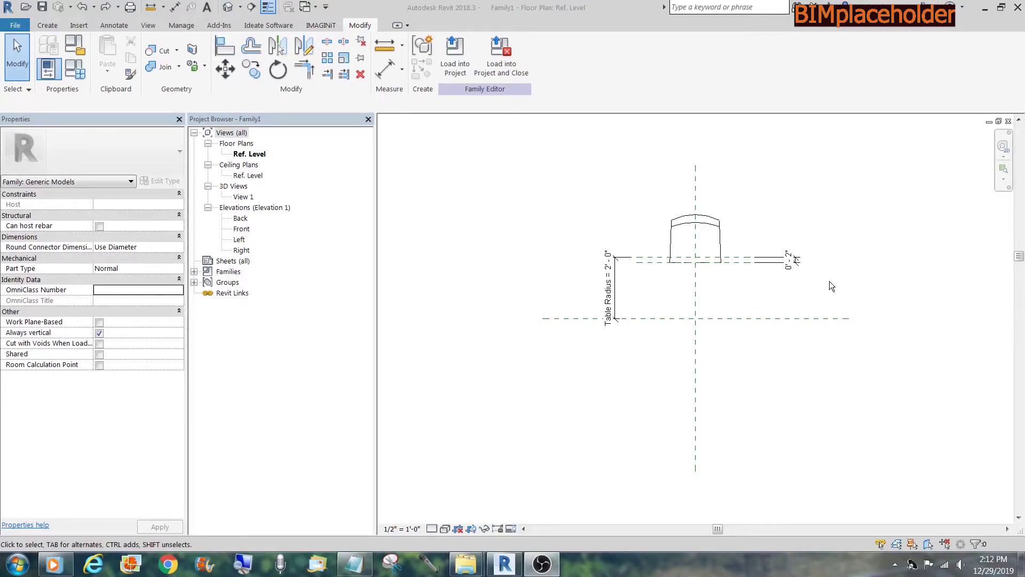
left_click(794, 260)
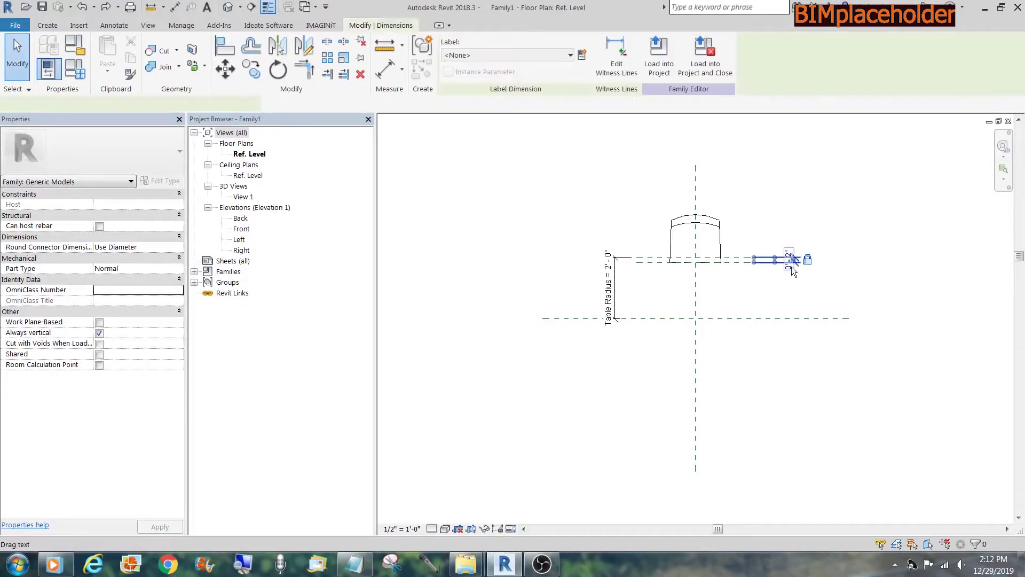
Label the 2" offset with a new 'Set in Under the table' parameter
left_click(582, 55)
type("Set in Under the table")
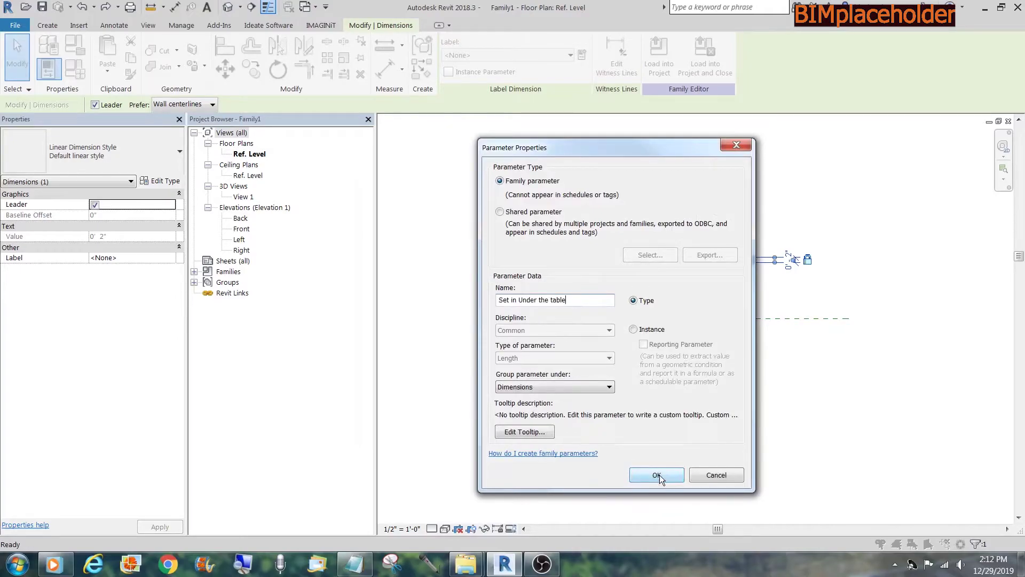
left_click(657, 475)
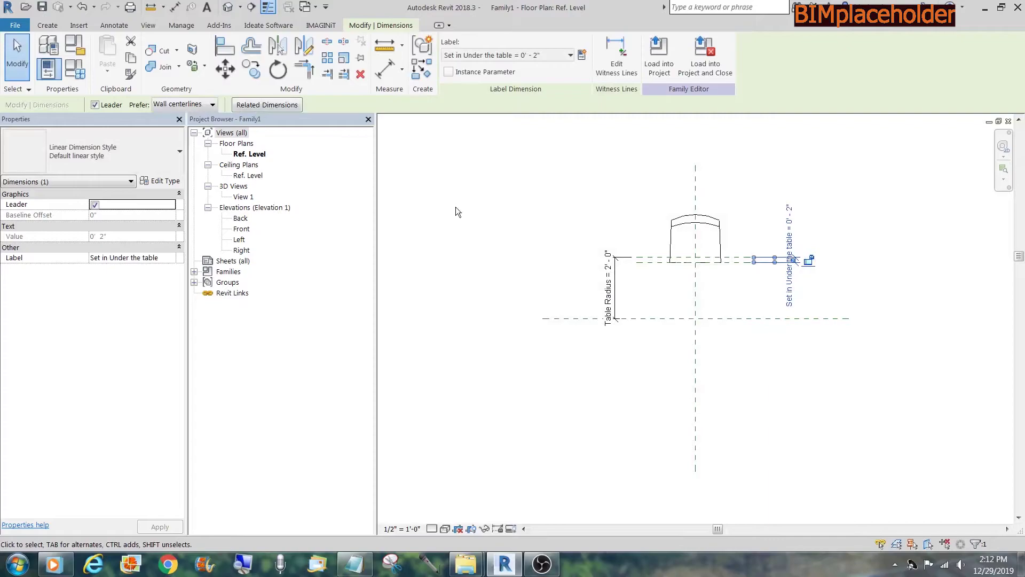
Set the chair's family category to Furniture and load it into the dining table family
left_click(78, 48)
left_click(611, 260)
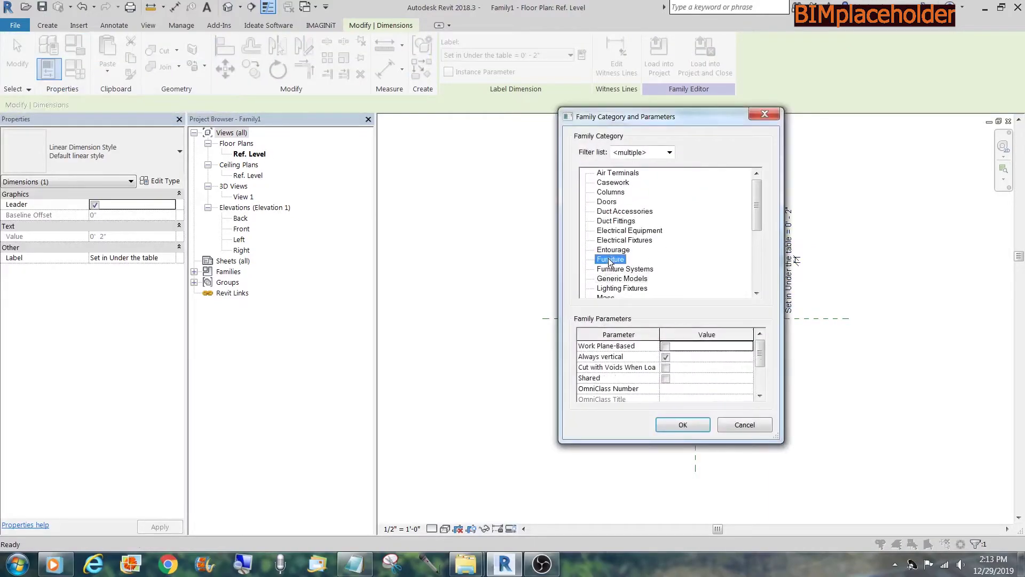
left_click(678, 423)
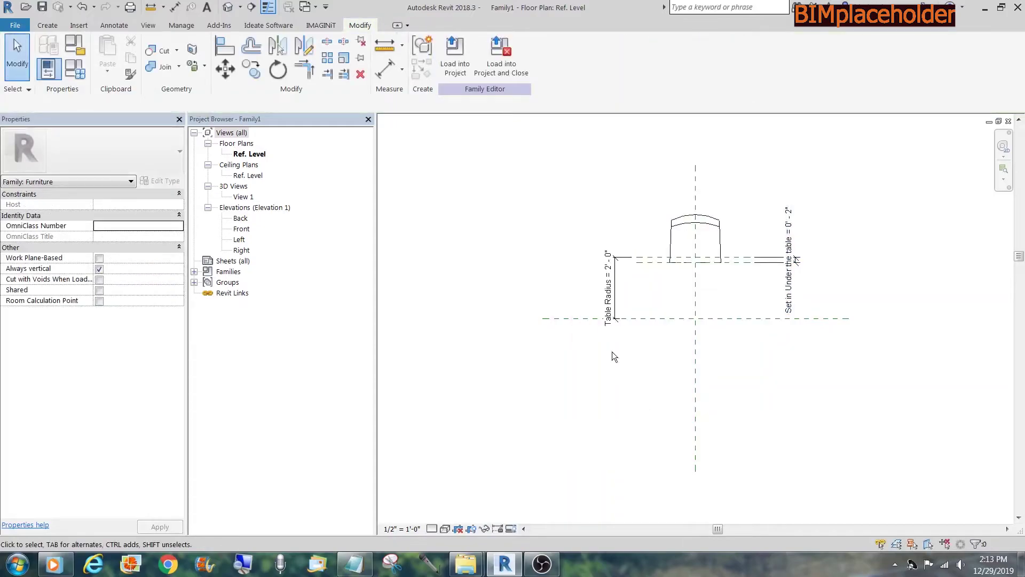
left_click(457, 59)
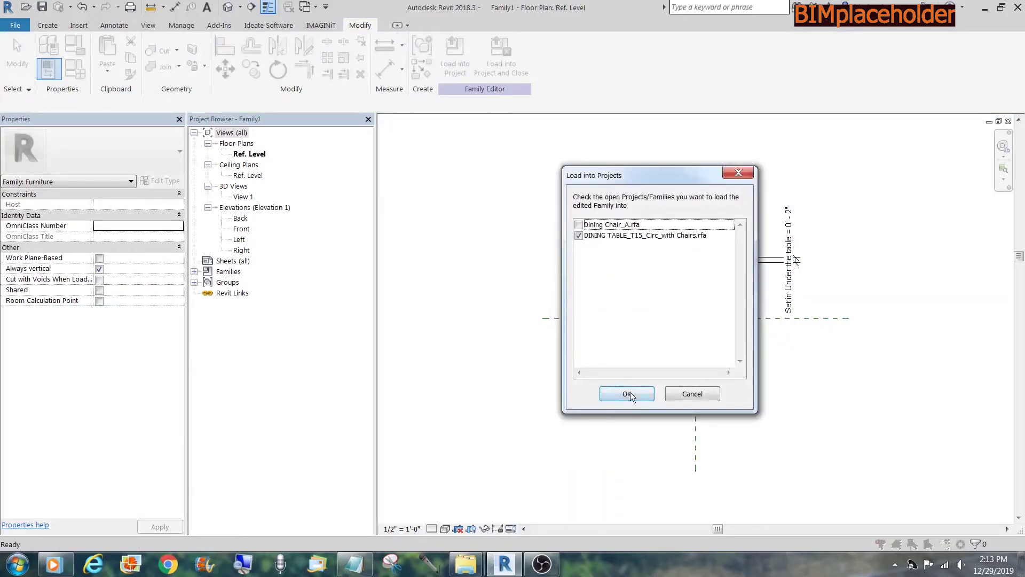
left_click(628, 393)
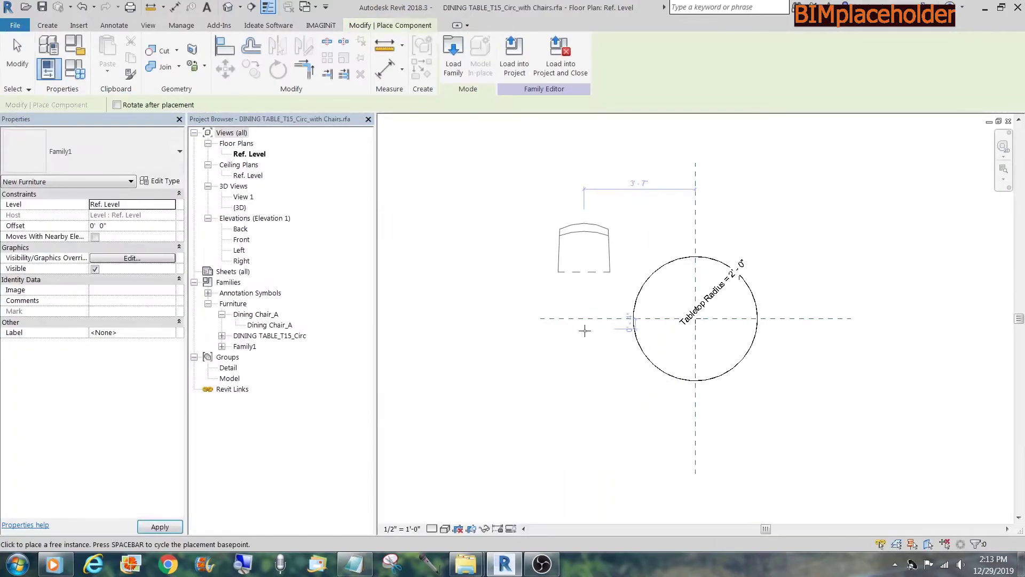
Place the chair and align it to the table's horizontal and vertical centre reference planes
left_click(584, 320)
key("Escape")
key("Escape")
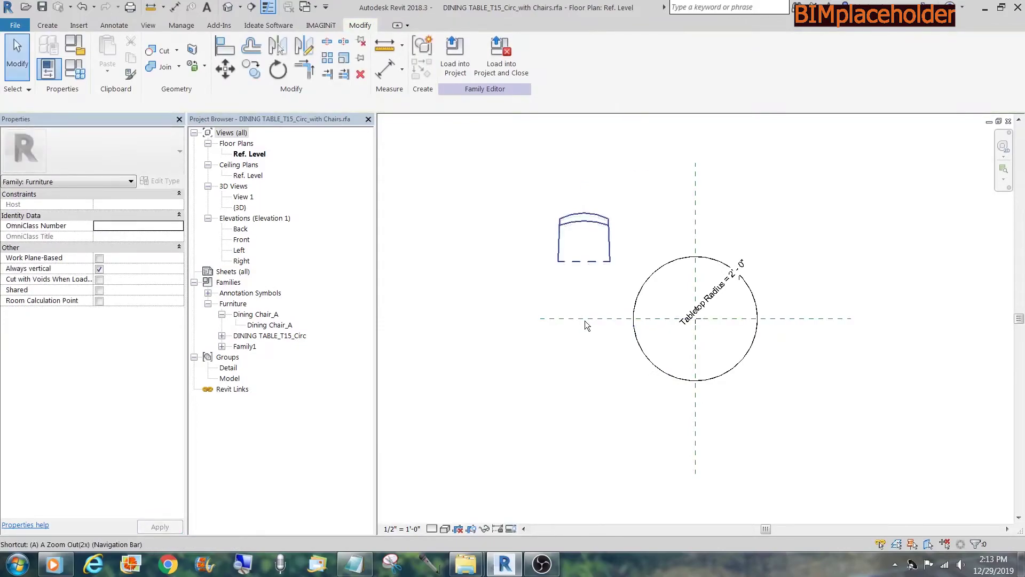
key("a")
key("l")
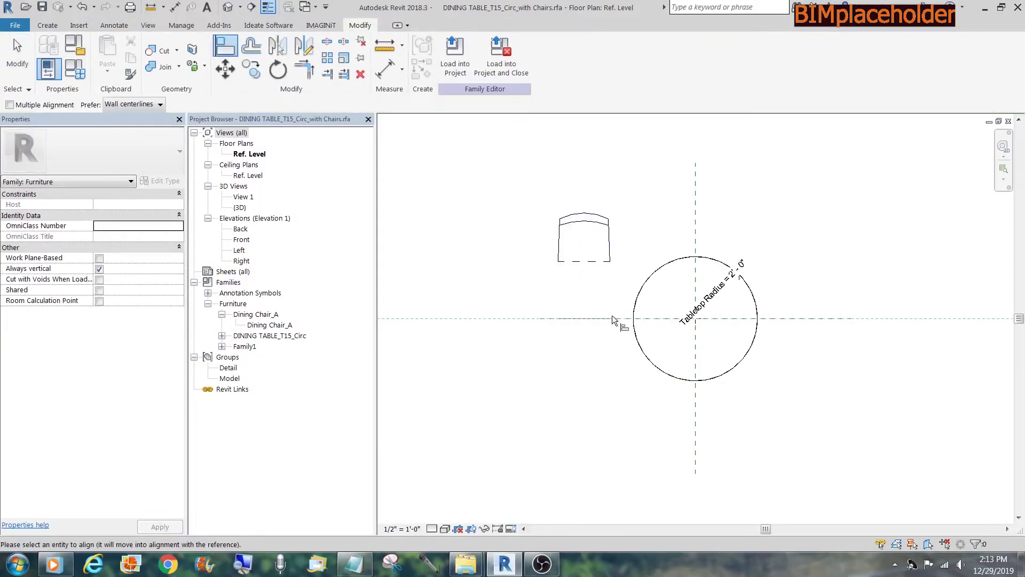
left_click(584, 319)
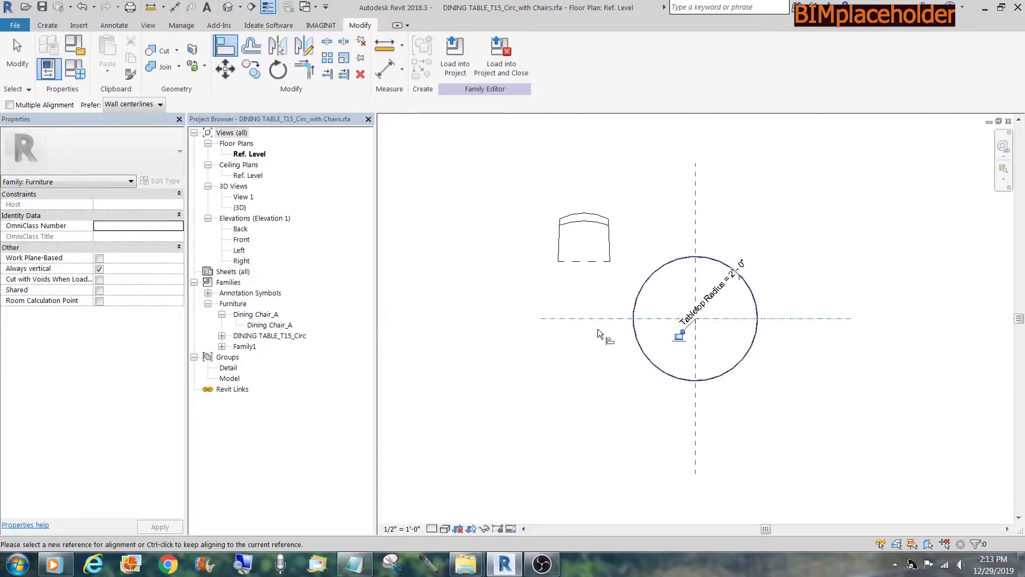
left_click(694, 207)
left_click(583, 230)
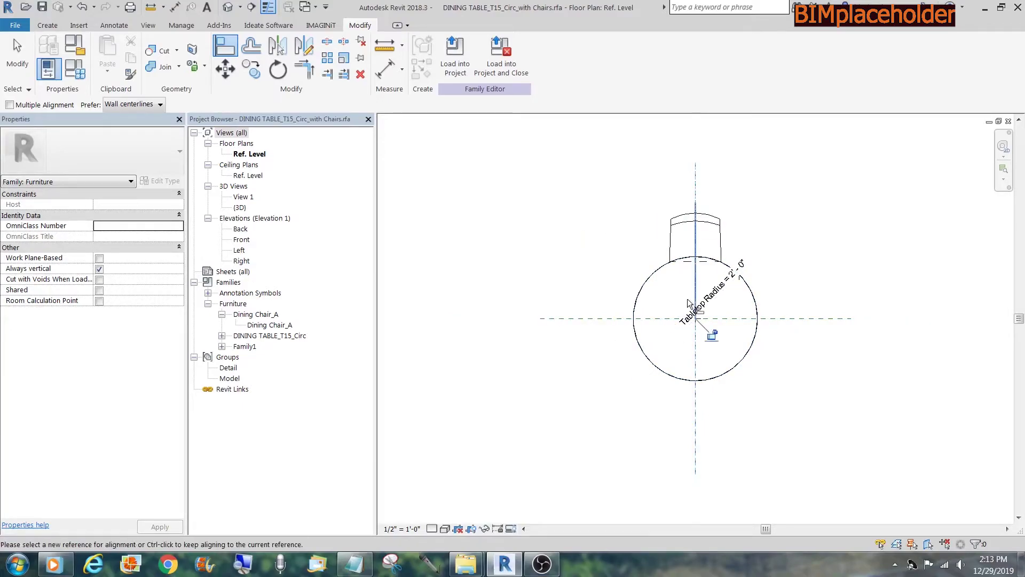
key("Escape")
key("Escape")
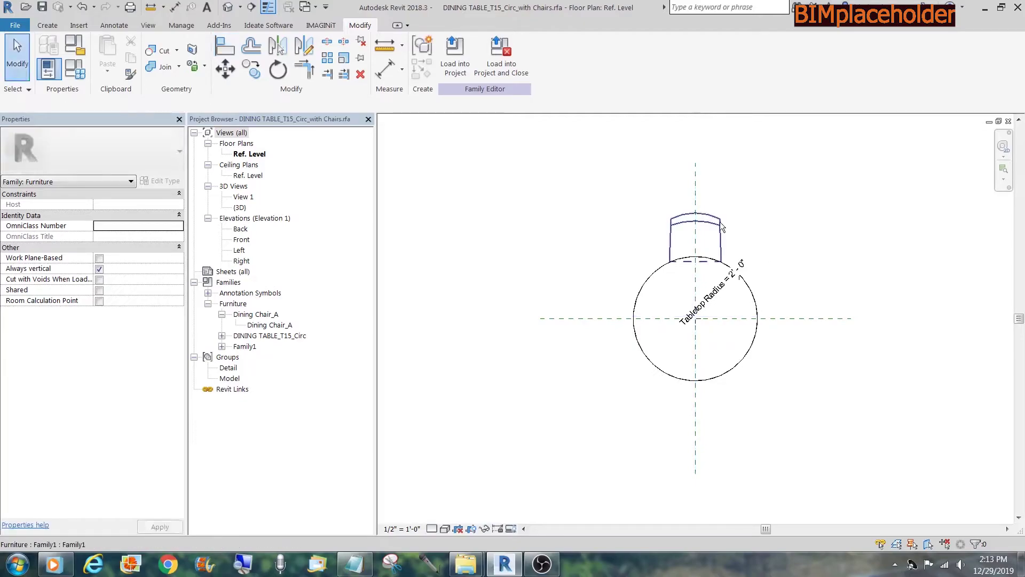
left_click(720, 222)
Radially array the chair about the table centre with angle 360 and count 4
left_click(327, 58)
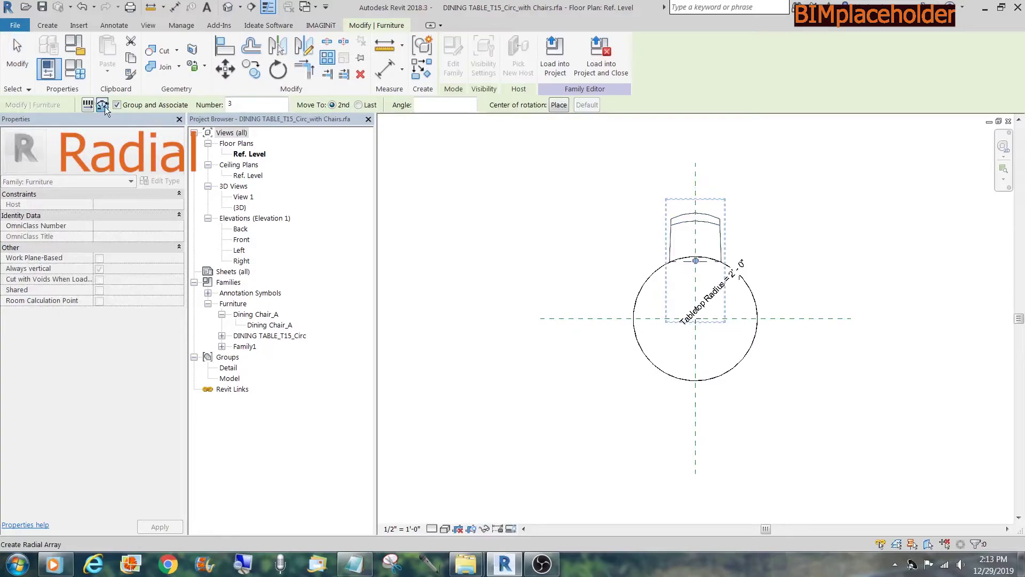
left_click(559, 105)
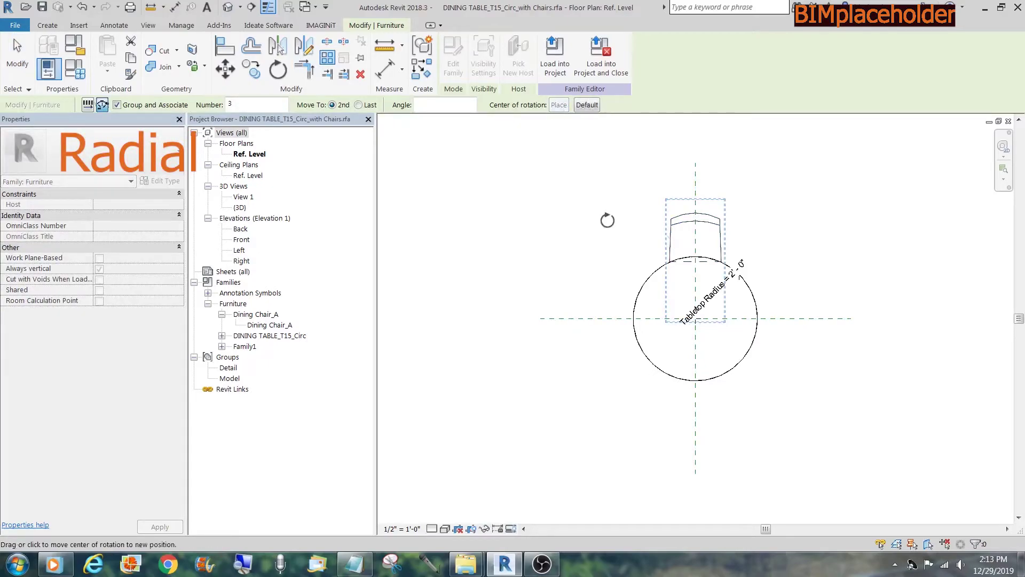
left_click(696, 319)
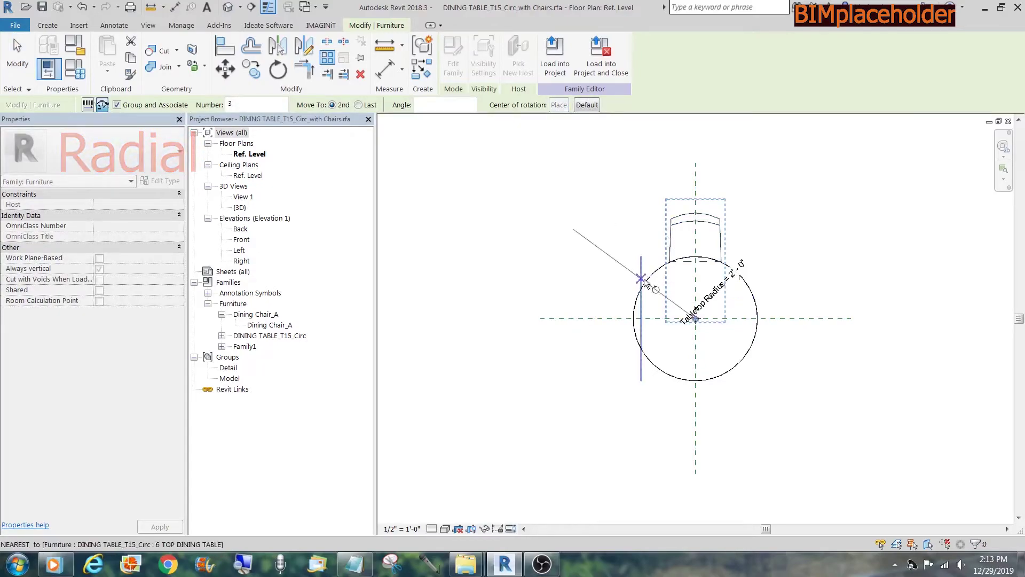
left_click(448, 105)
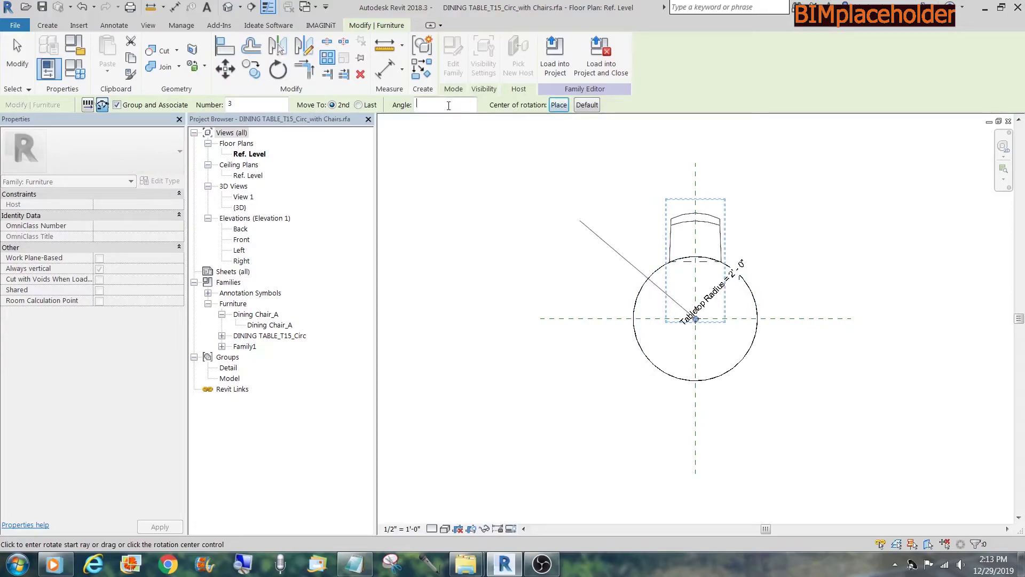
type("360")
key("Return")
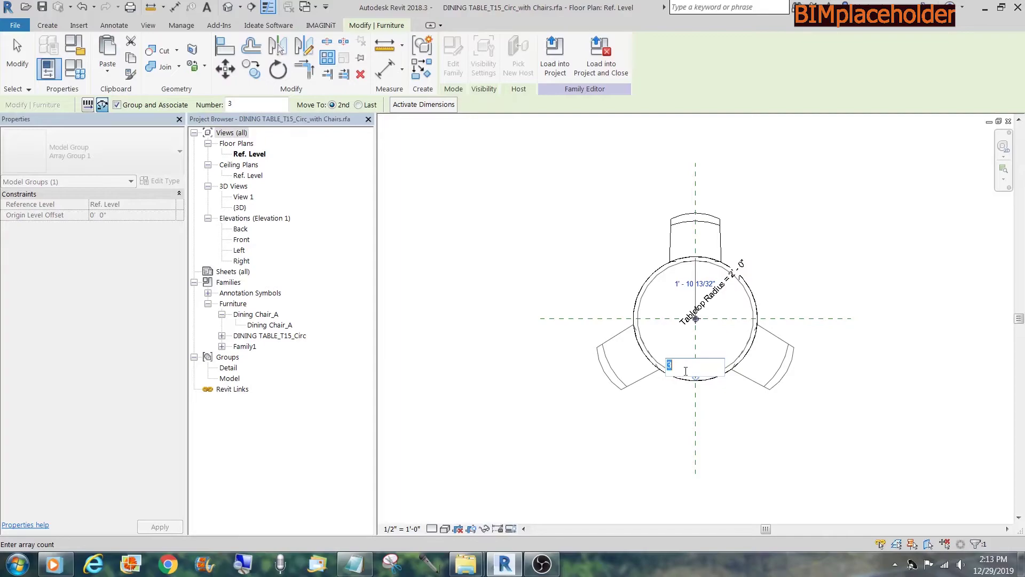
type("4")
key("Return")
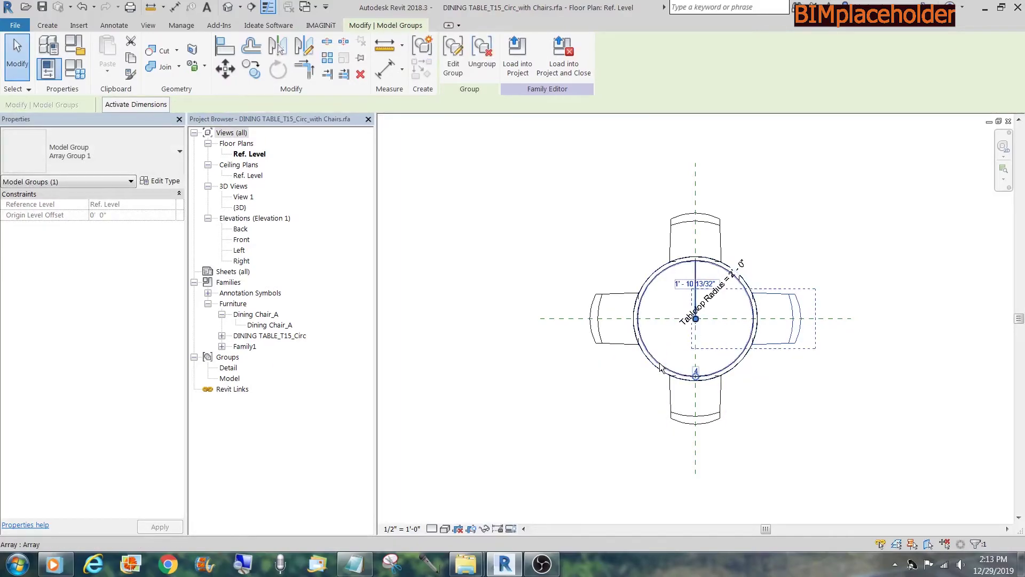
Label the chair array's count with the No of Chairs parameter
left_click(633, 364)
left_click(220, 104)
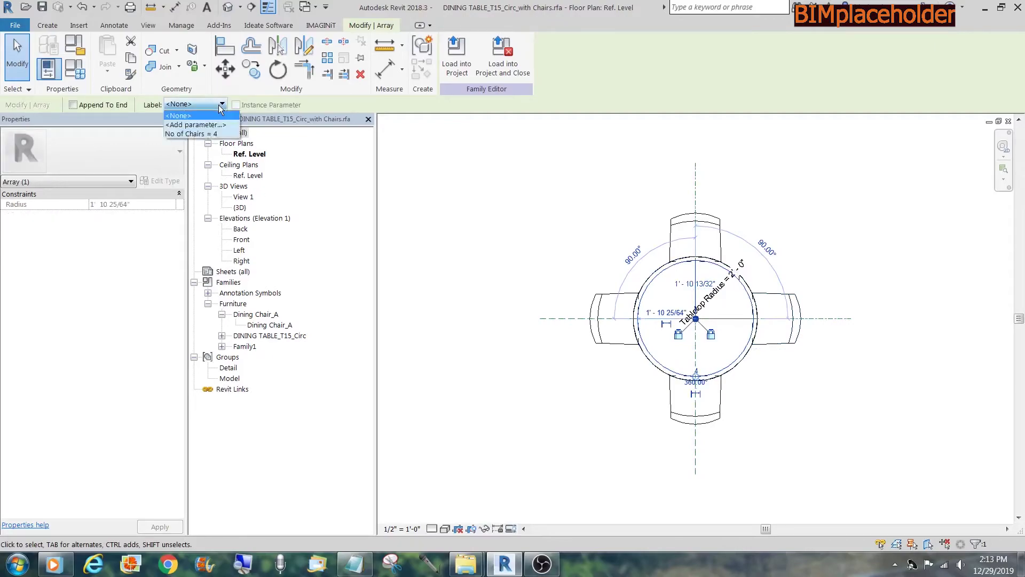
left_click(216, 133)
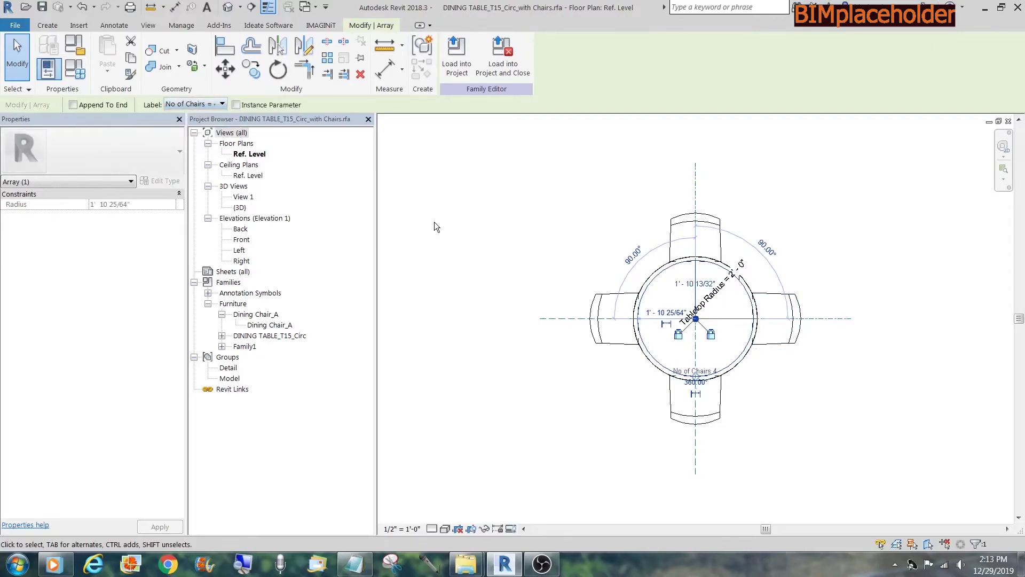
left_click(483, 238)
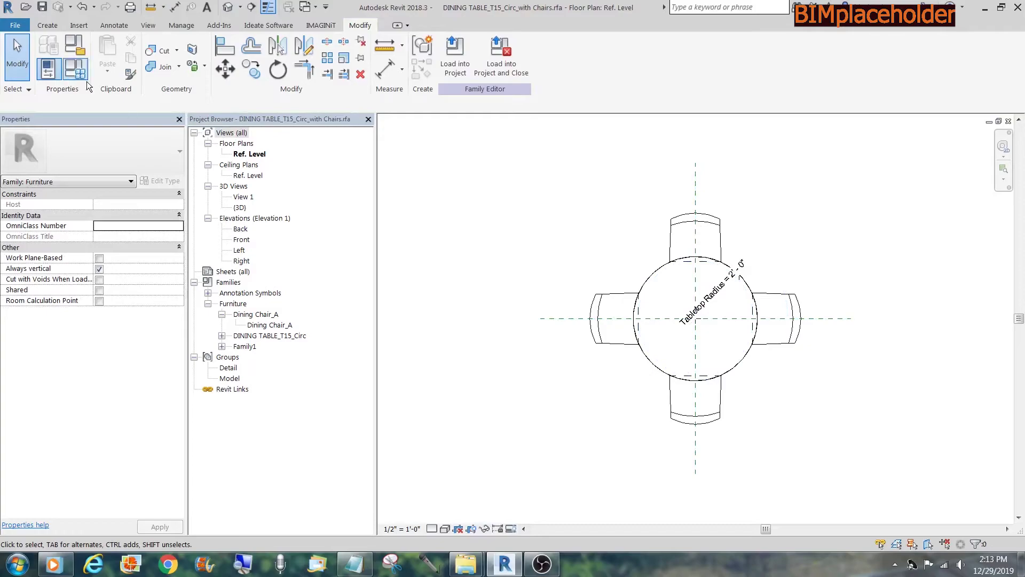
In Family Types, set Tabletop Radius to 30" (2' 6") and No of Chairs to 8
left_click(76, 72)
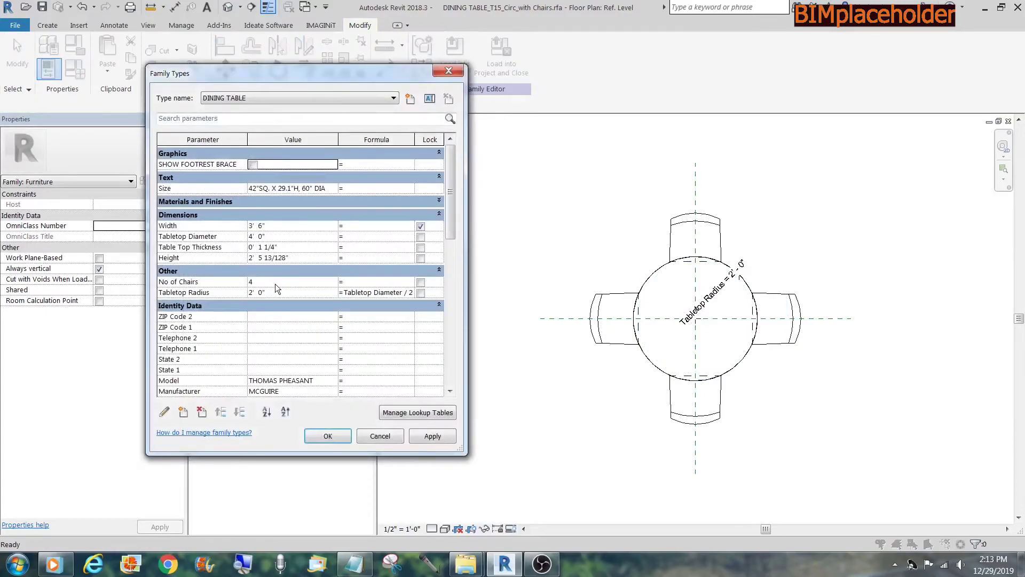
left_click(277, 293)
type("30")
left_click(278, 283)
type("8")
left_click(427, 437)
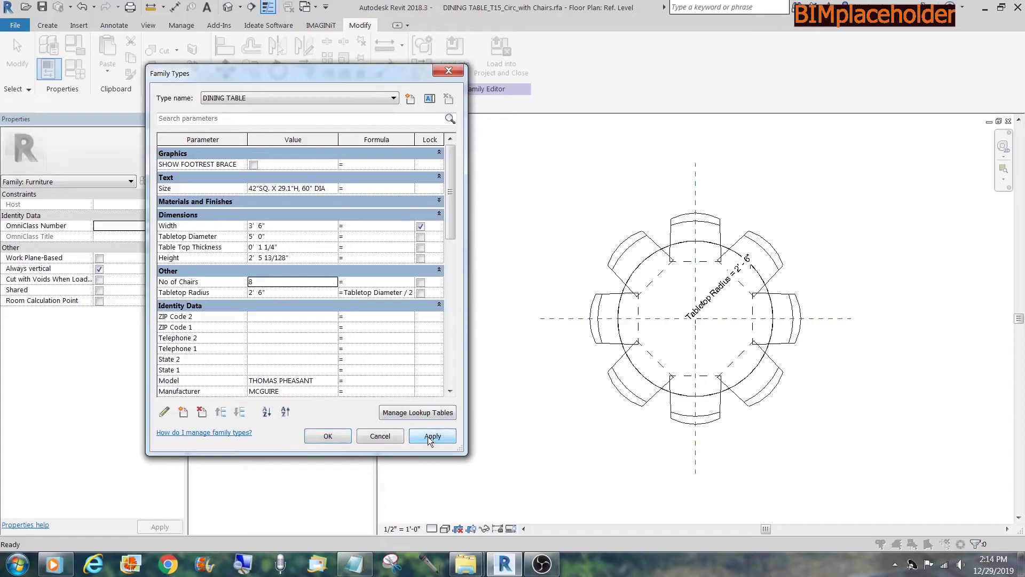
left_click(337, 436)
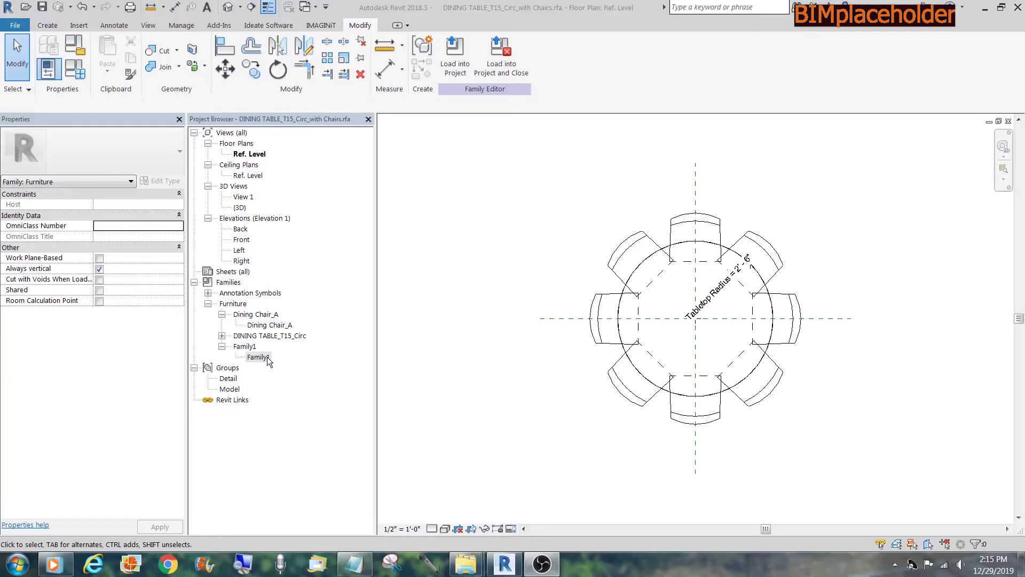
Associate the nested chair's Table Radius with the table's Tabletop Radius parameter
double_click(267, 357)
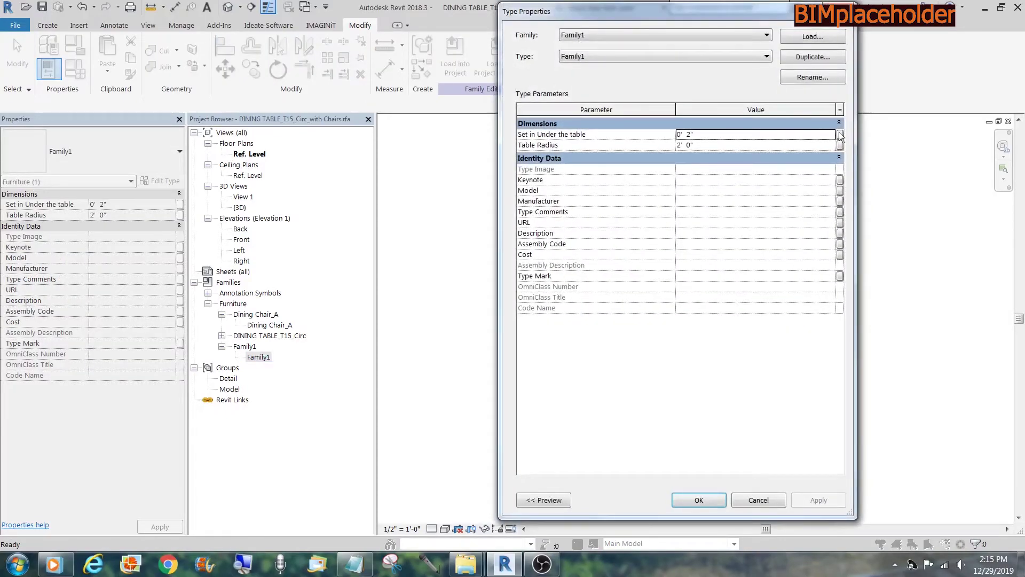
left_click(839, 145)
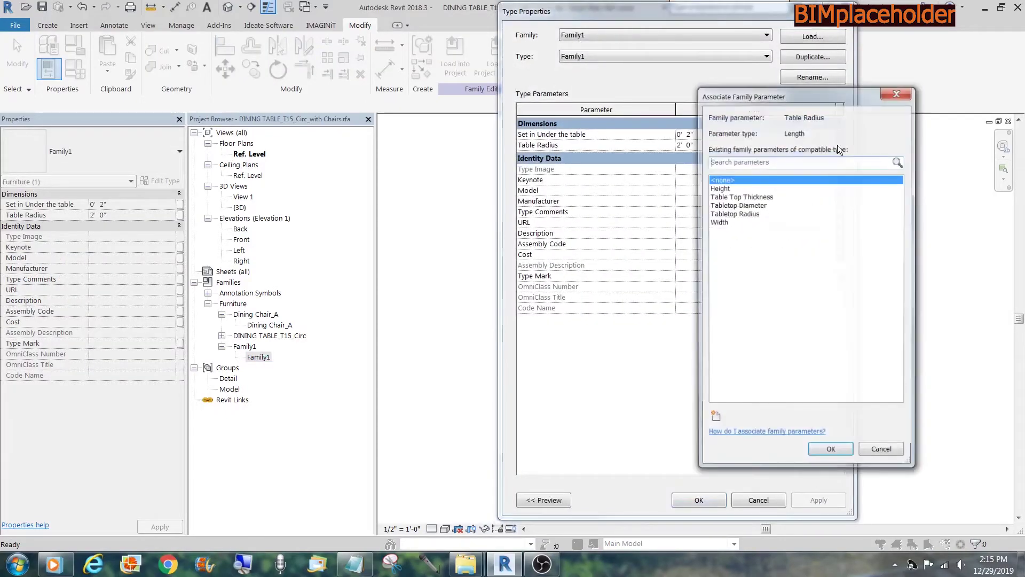
left_click(746, 213)
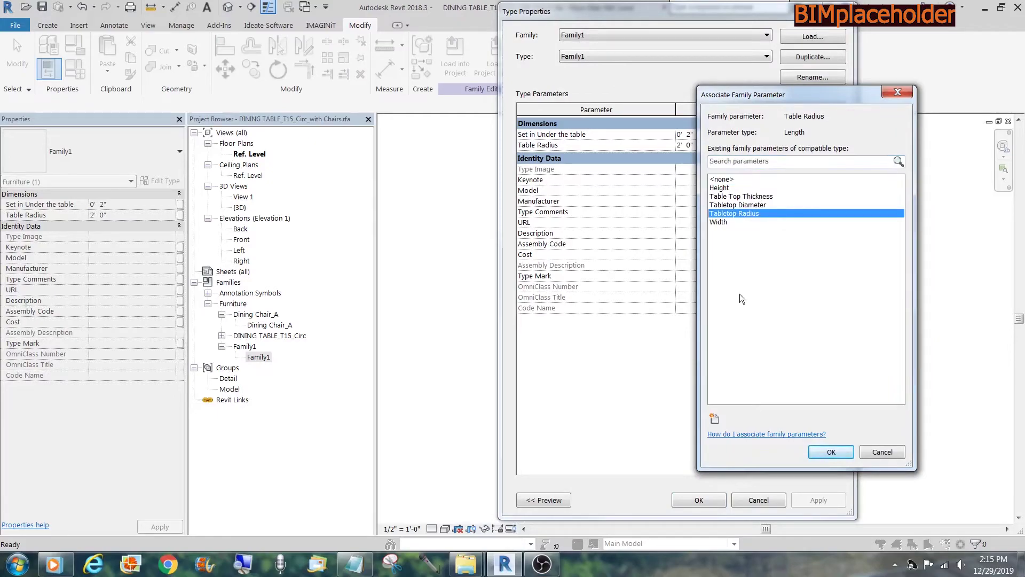
left_click(825, 451)
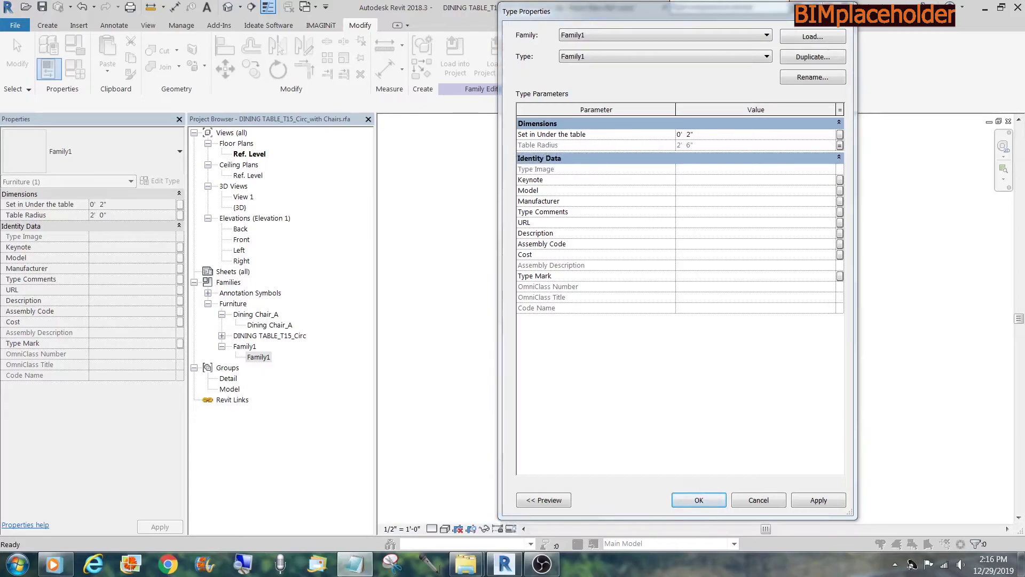
Associate the chair's set-in with a new host parameter 'Set in Under the table'
left_click(840, 135)
left_click(713, 421)
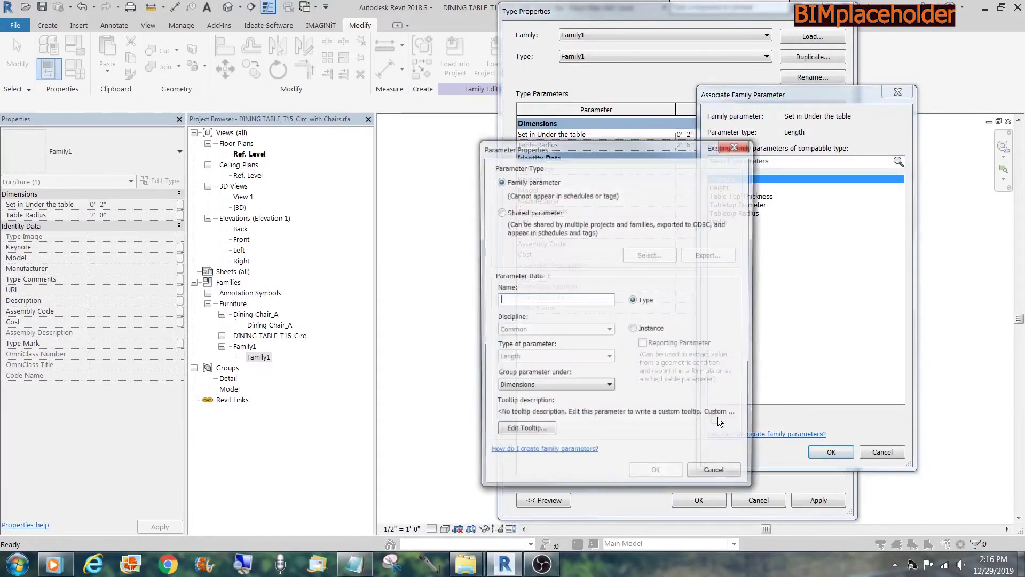
type("Set in Under the table")
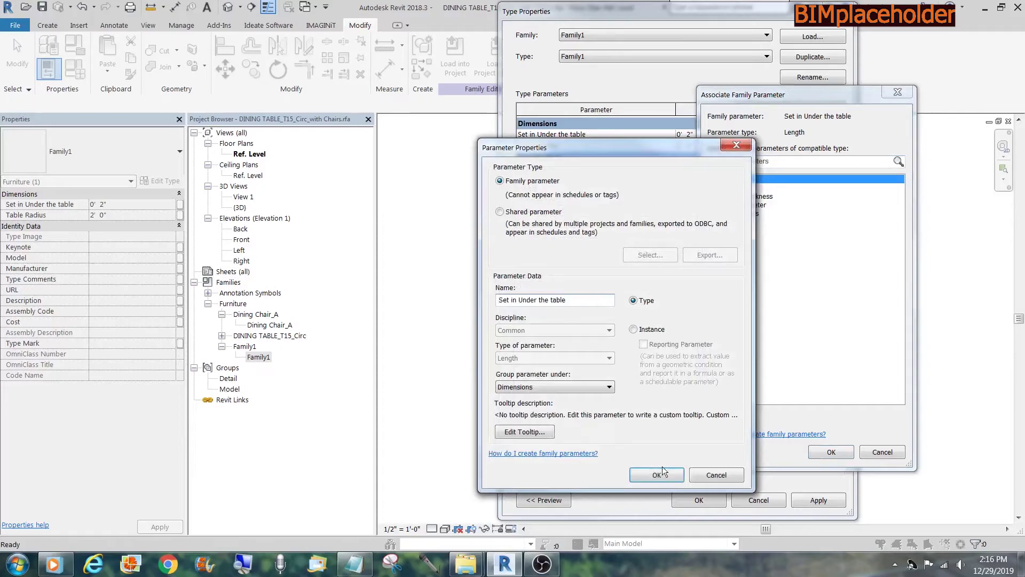
left_click(666, 473)
left_click(832, 452)
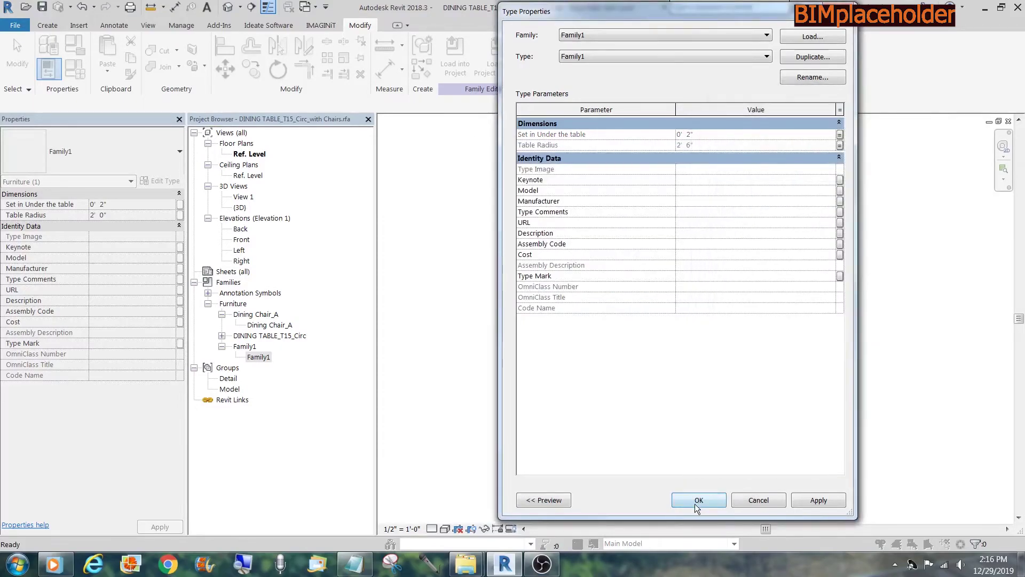
left_click(698, 501)
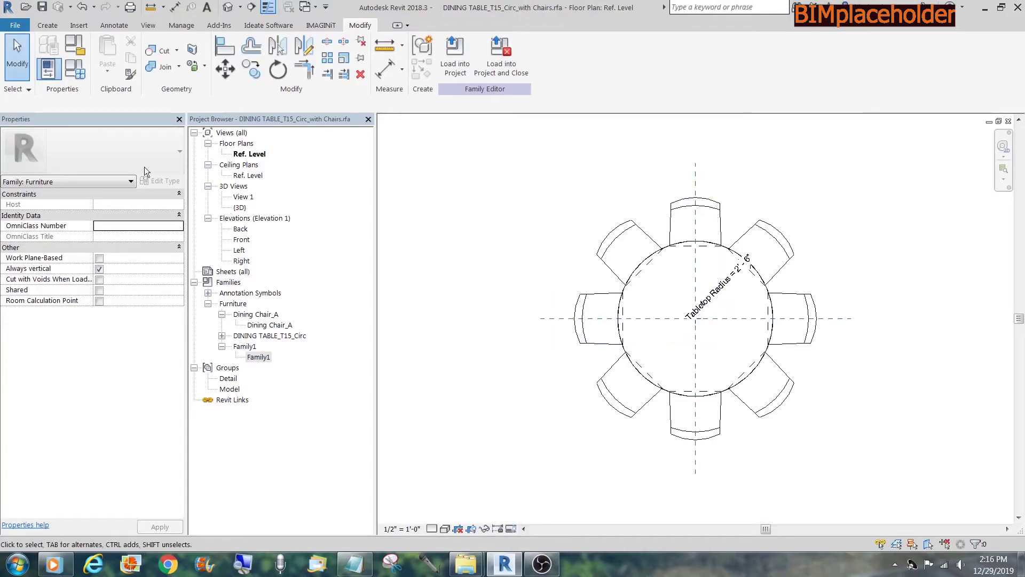
Flex the table by setting Tabletop Radius to 2'
left_click(77, 69)
left_click(283, 303)
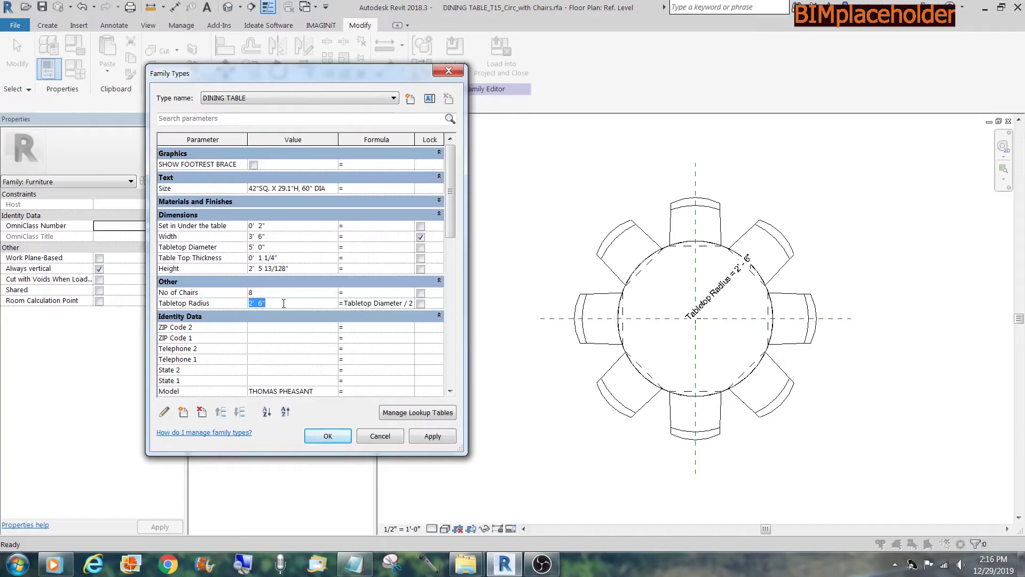
type("2")
left_click(327, 437)
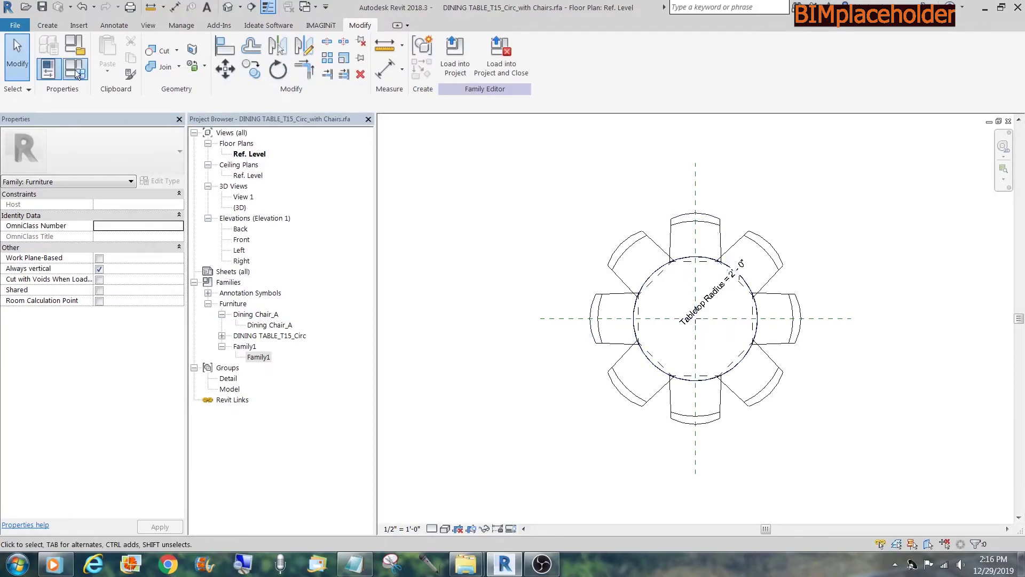
left_click(435, 277)
Set Tabletop Radius to 3' and No of Chairs to 10
left_click(75, 69)
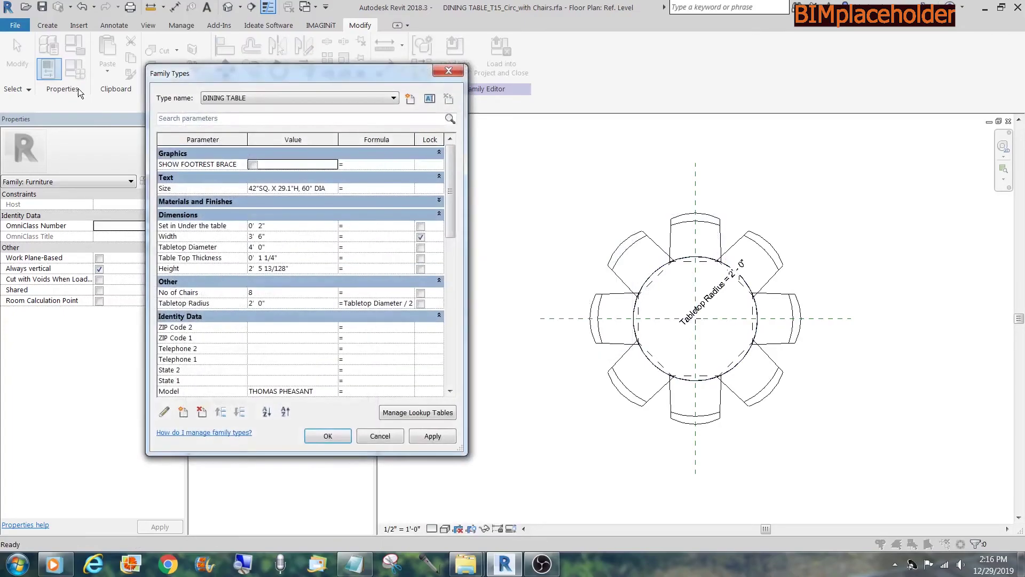
left_click(278, 303)
type("3")
left_click(278, 292)
type("10")
left_click(327, 436)
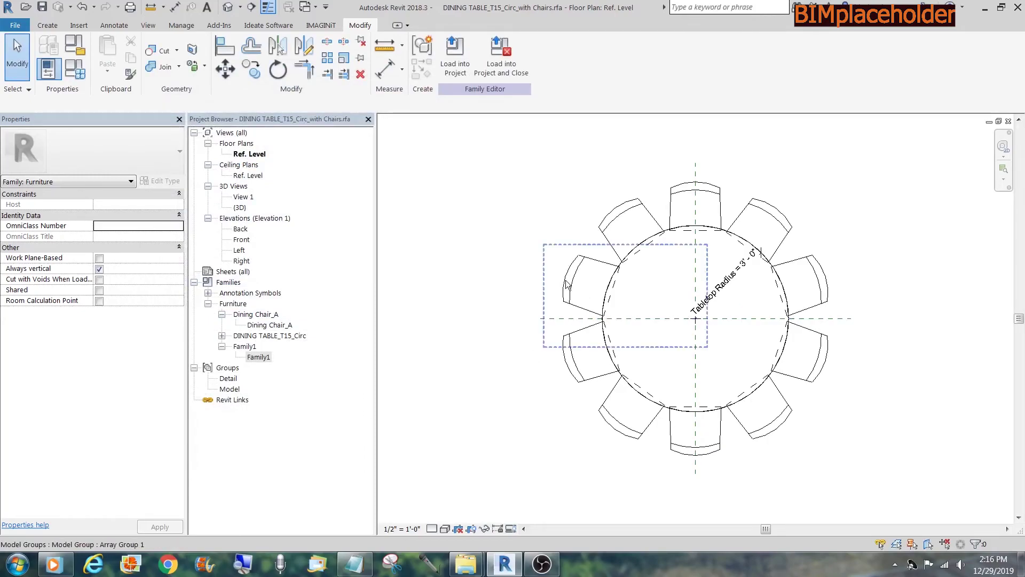
Change Set in Under the table to 0' 4" in Family Types
left_click(76, 69)
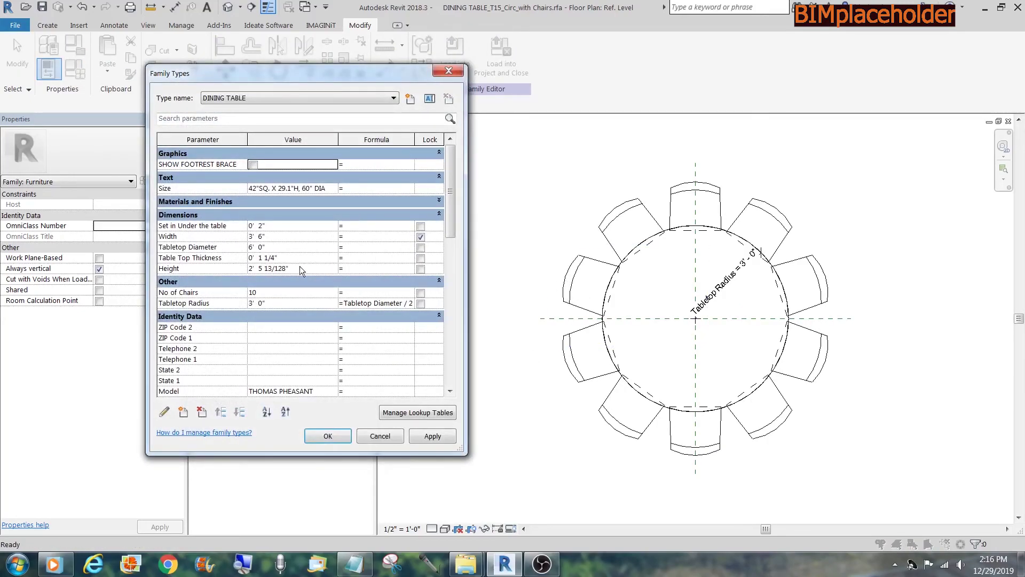
left_click(290, 226)
double_click(260, 227)
type("4")
left_click(331, 436)
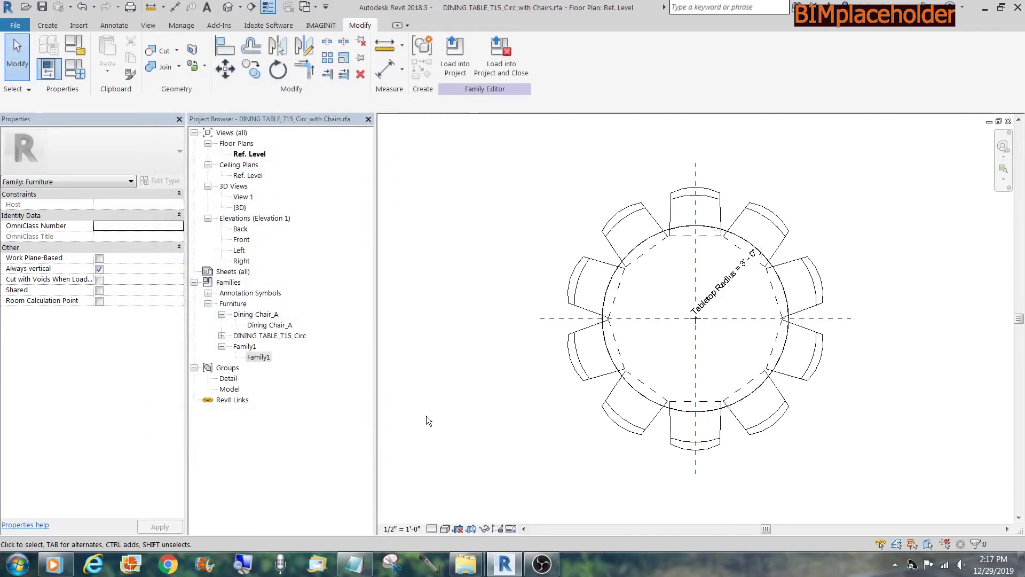
Enter 2' - 6" as the Tabletop Radius
left_click(80, 75)
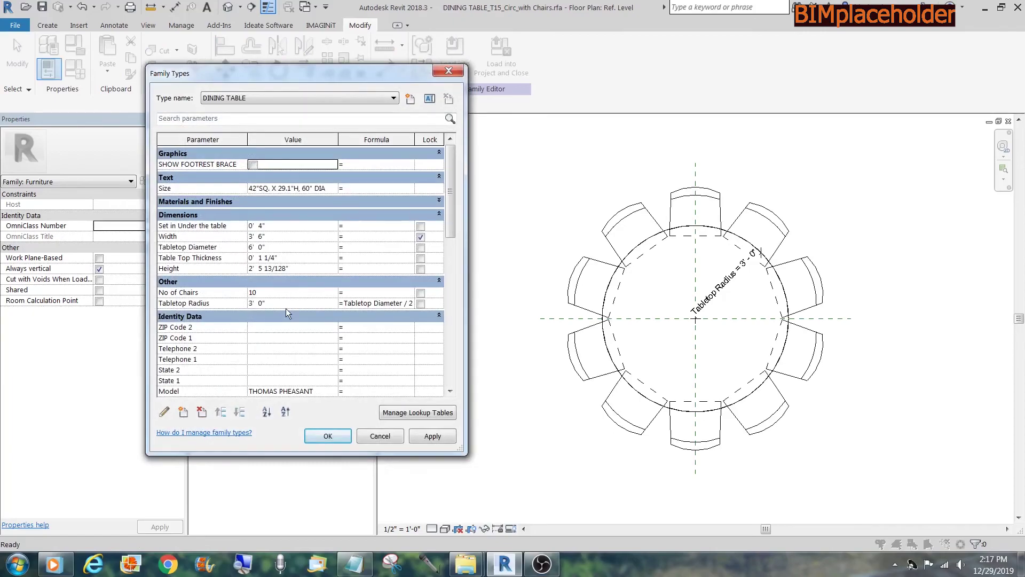
left_click(286, 304)
type("2")
type("' - ")
type("6")
Apply the 2' 6" tabletop radius and recheck Family Types without changes
left_click(331, 436)
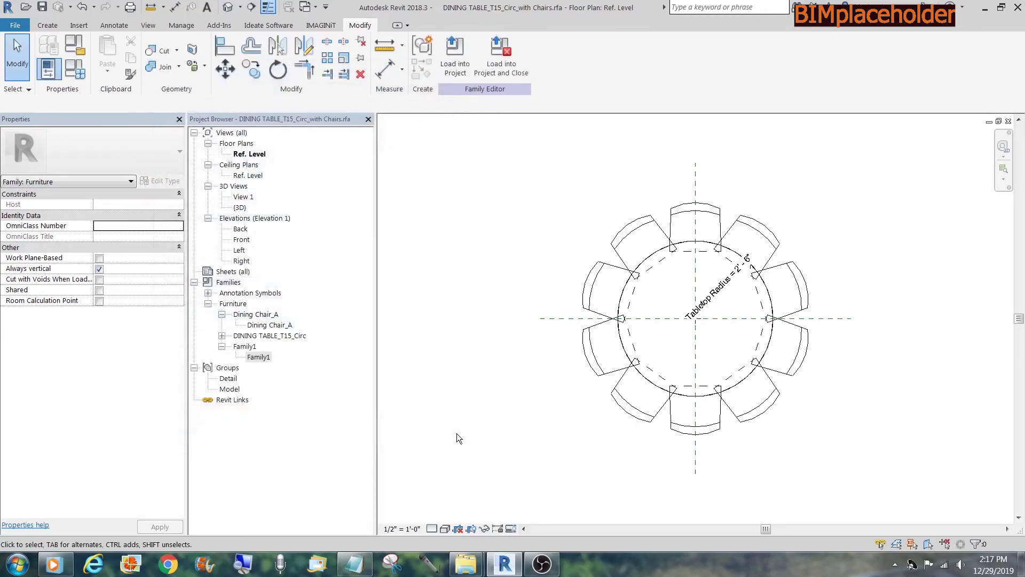
left_click(78, 75)
left_click(329, 436)
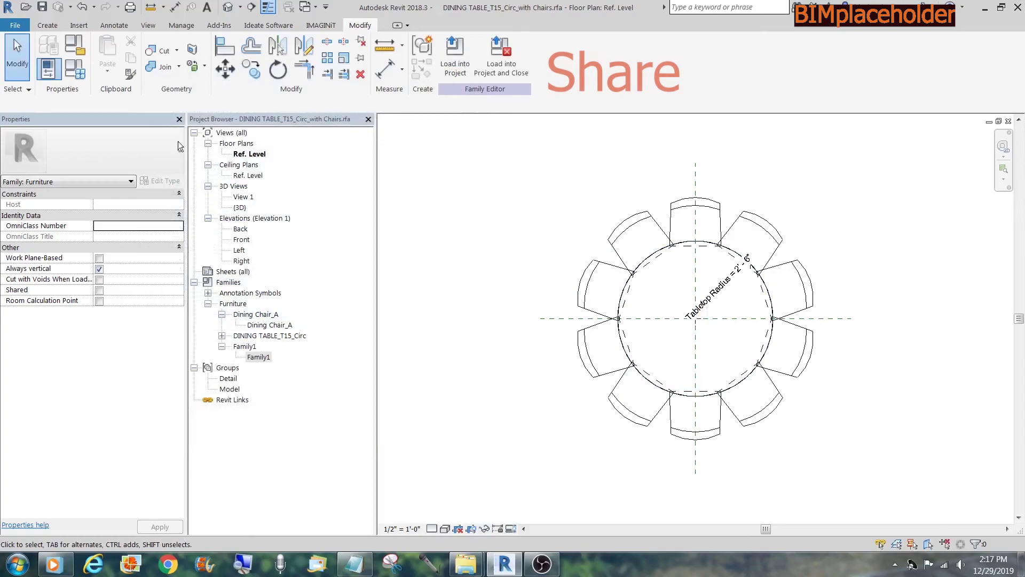
Change No of Chairs from 10 to 9
left_click(80, 72)
left_click(266, 293)
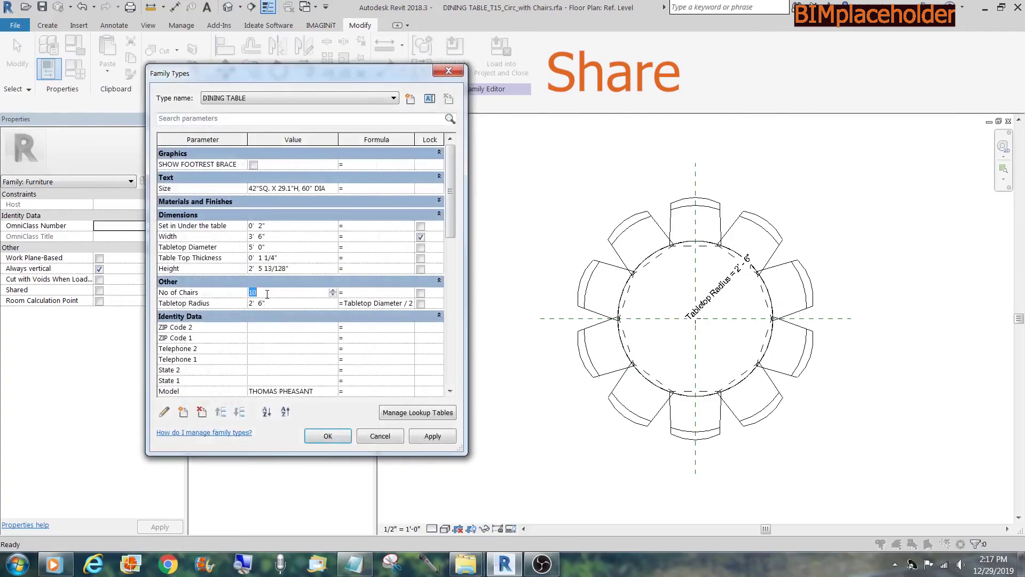
type("9")
left_click(342, 436)
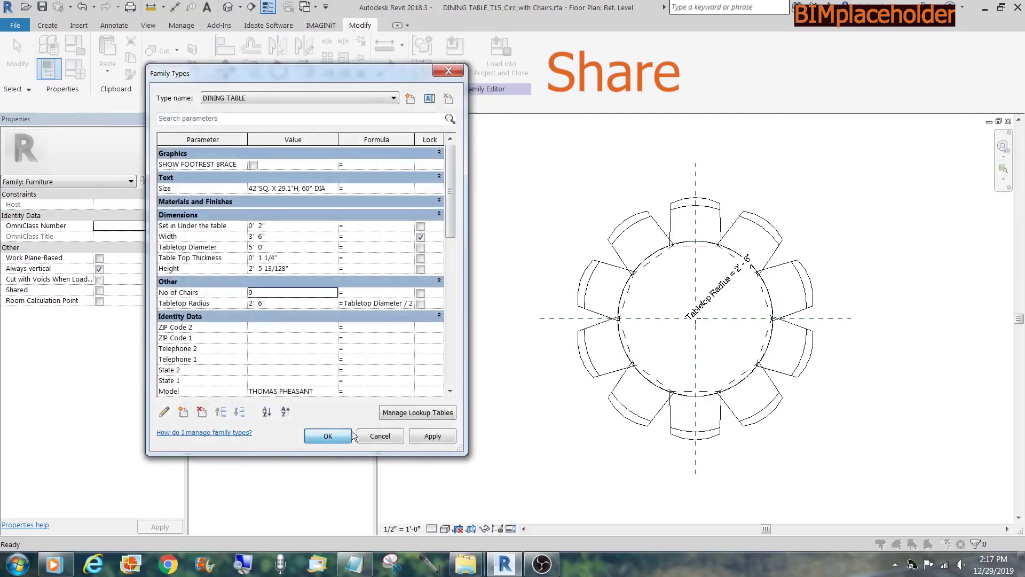